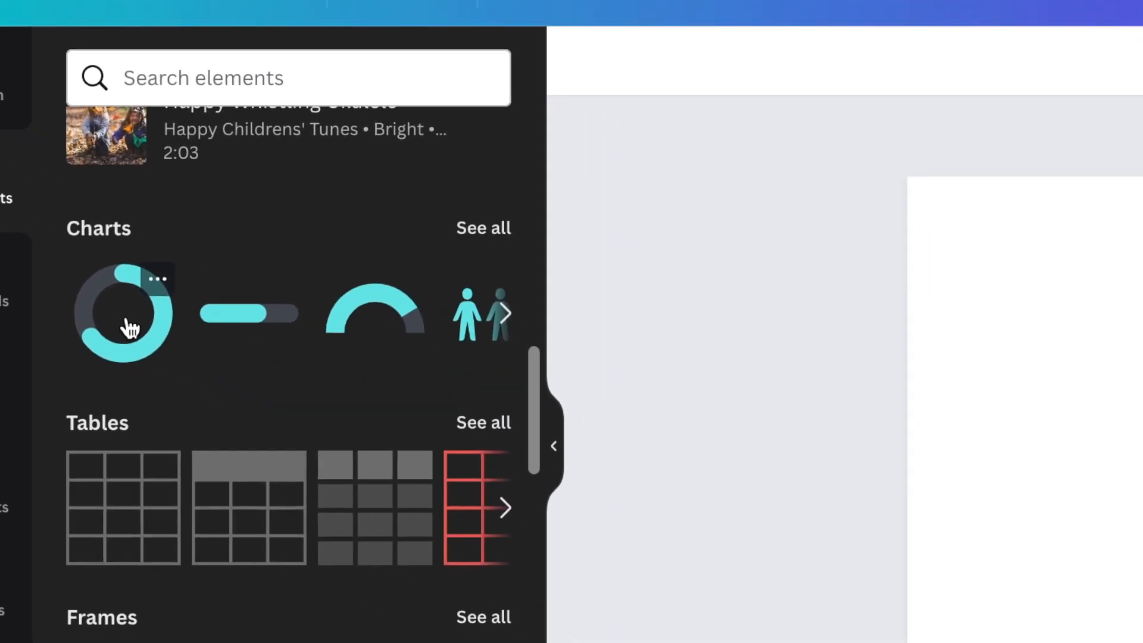
Add a progress ring chart to the blank page, then rotate and reposition it as the letter's round body
click(128, 328)
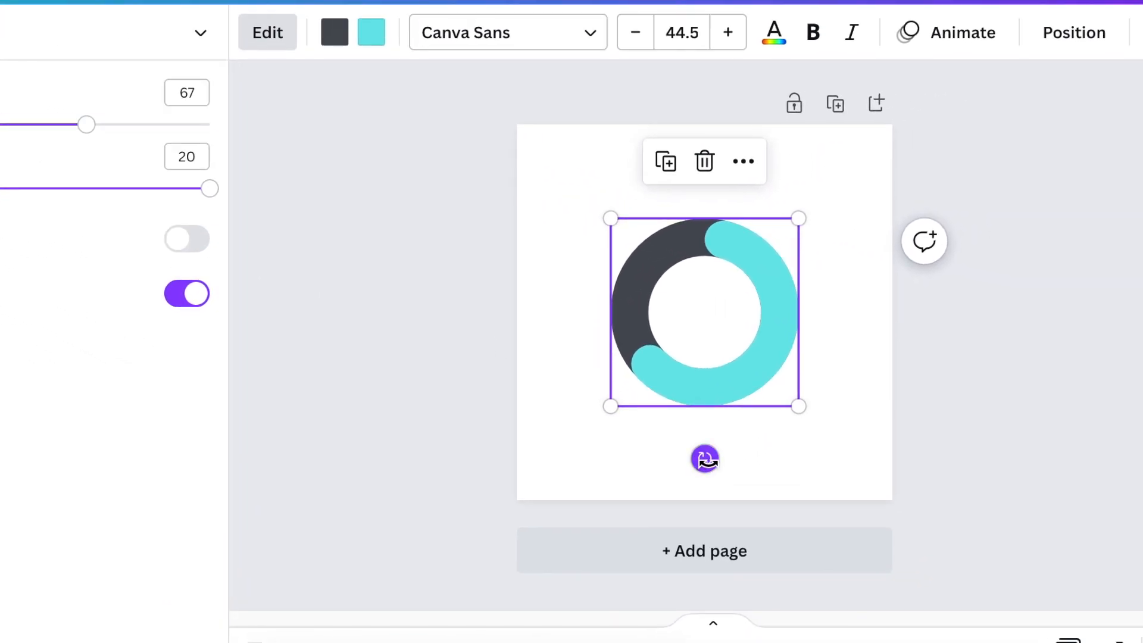
drag(705, 458, 600, 209)
drag(838, 312, 779, 316)
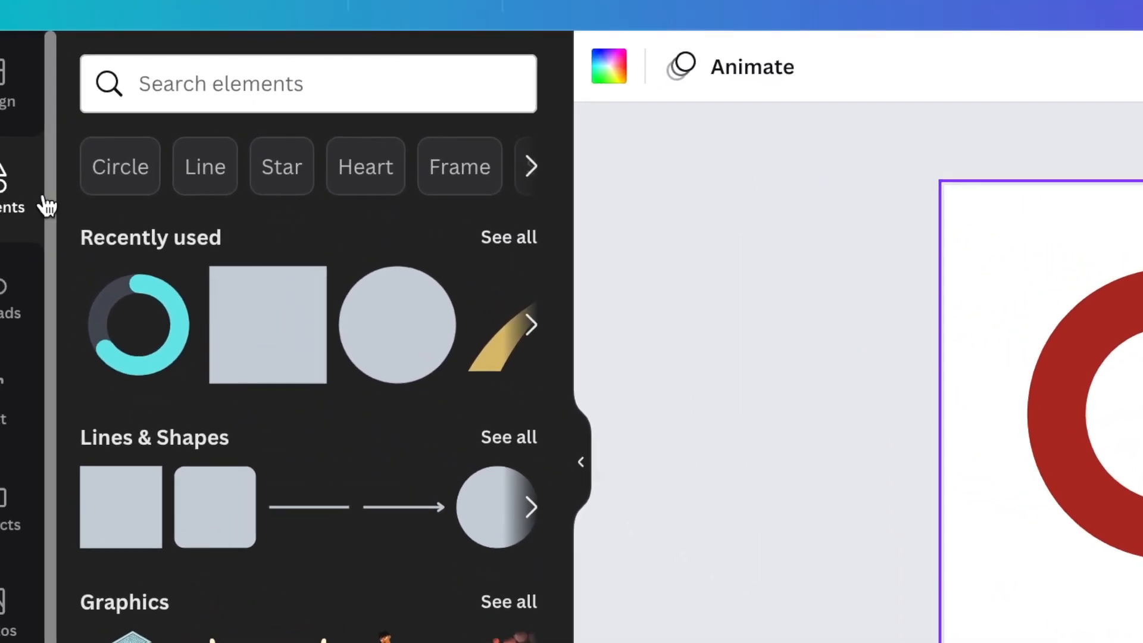
Search the elements for "curve", limit the results to graphics, and add the tapered Gold Curve to the page
click(214, 80)
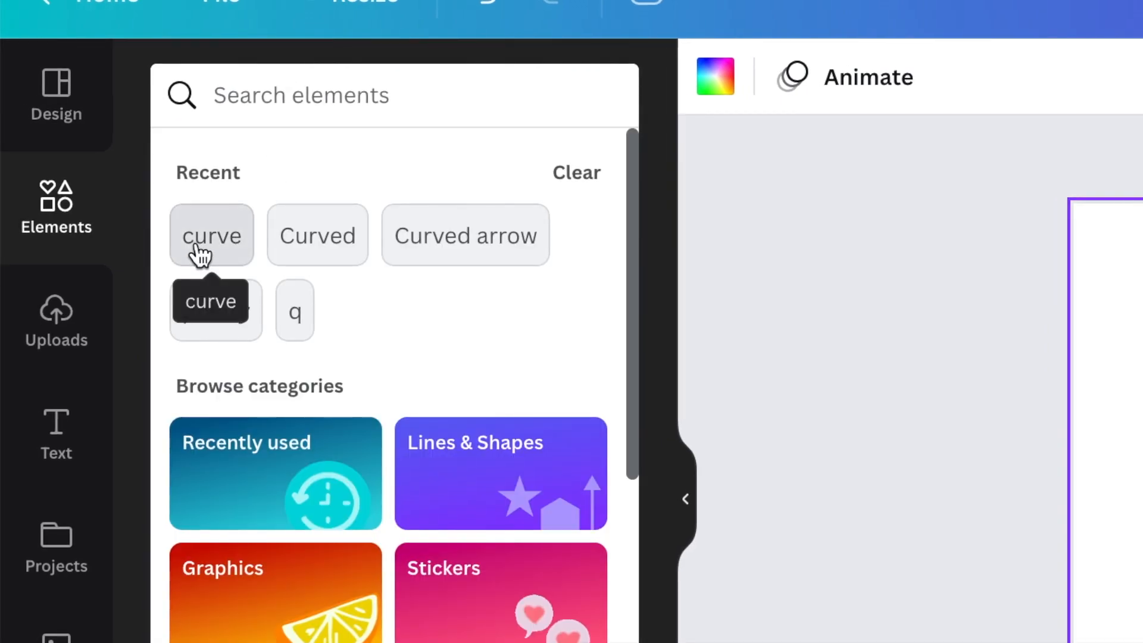
click(200, 255)
click(271, 169)
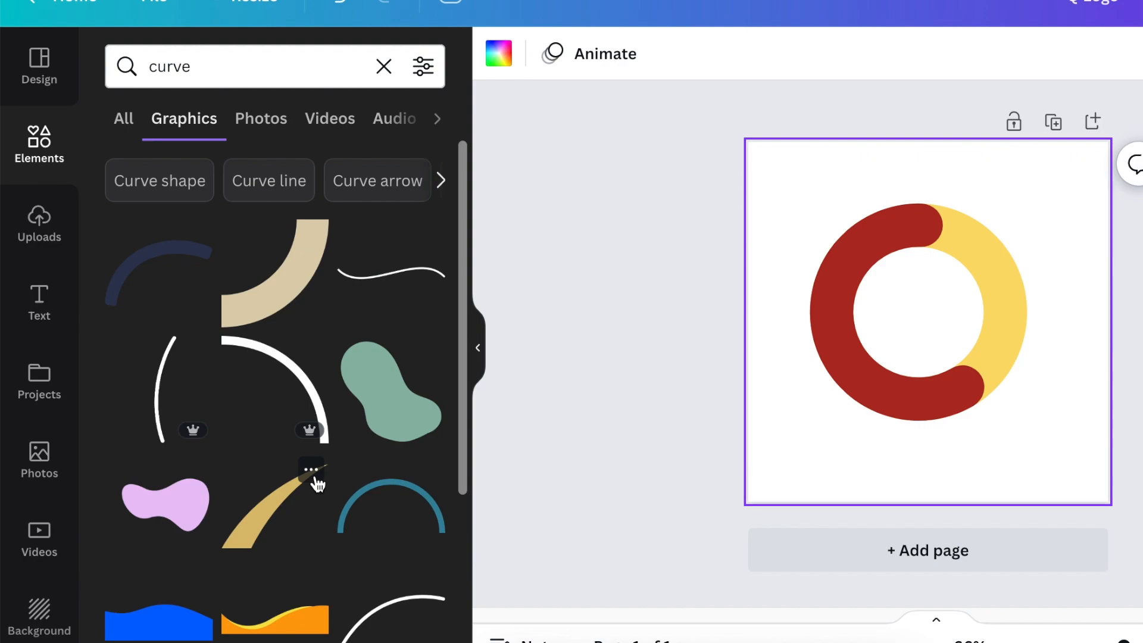
click(311, 470)
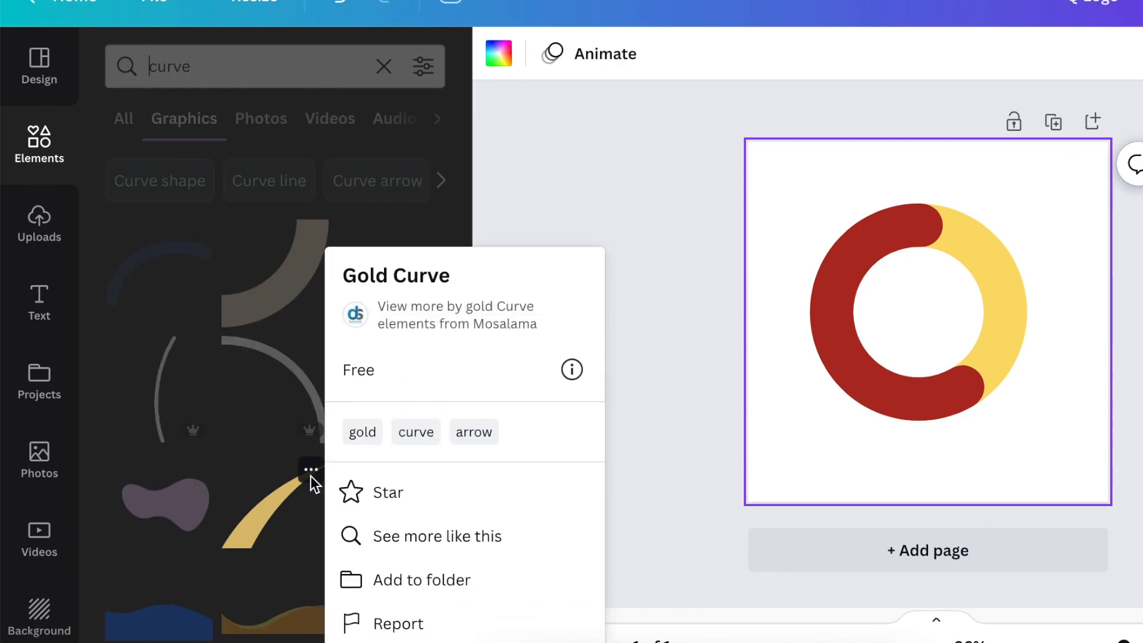
click(260, 516)
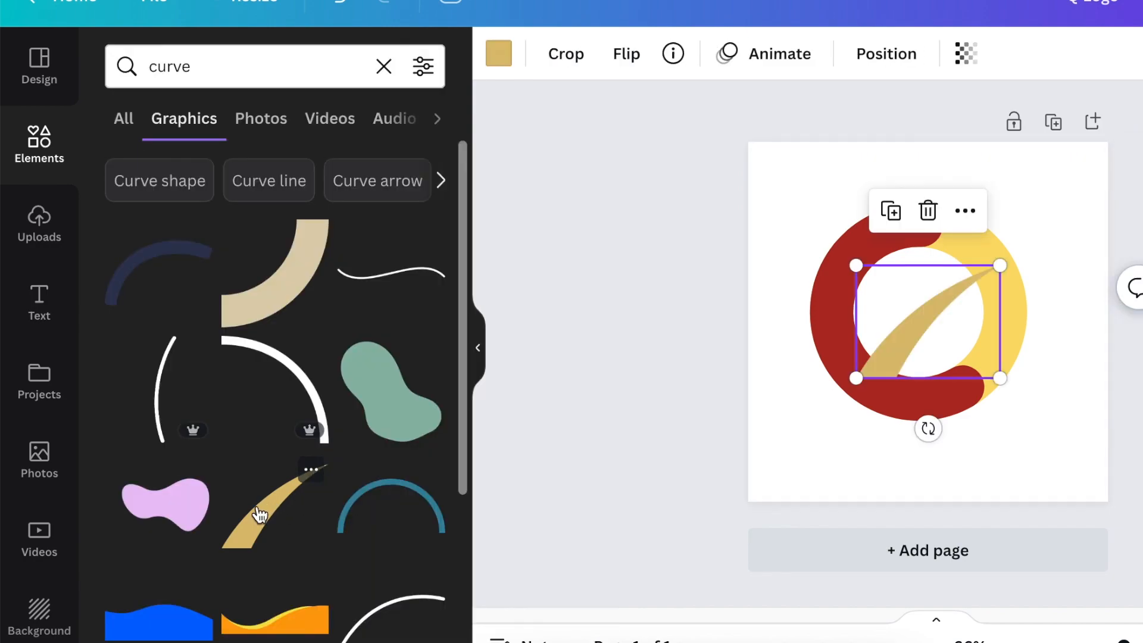
Rotate and enlarge the gold curve across the ring's lower-right part as a Q tail, and colour it white
drag(925, 427, 709, 347)
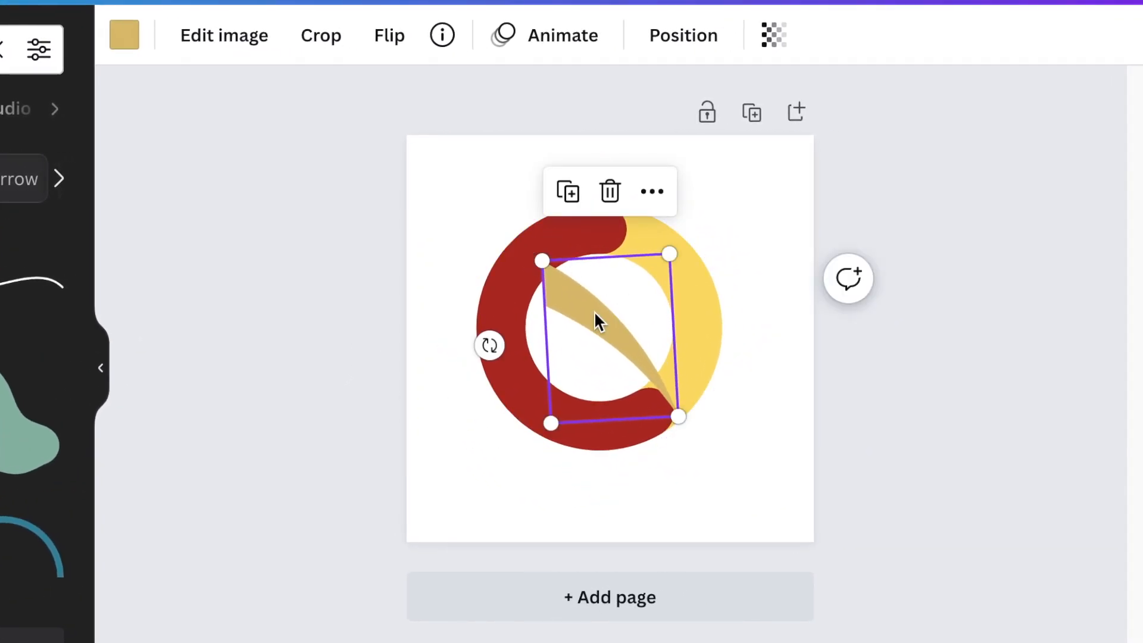
drag(595, 312, 639, 372)
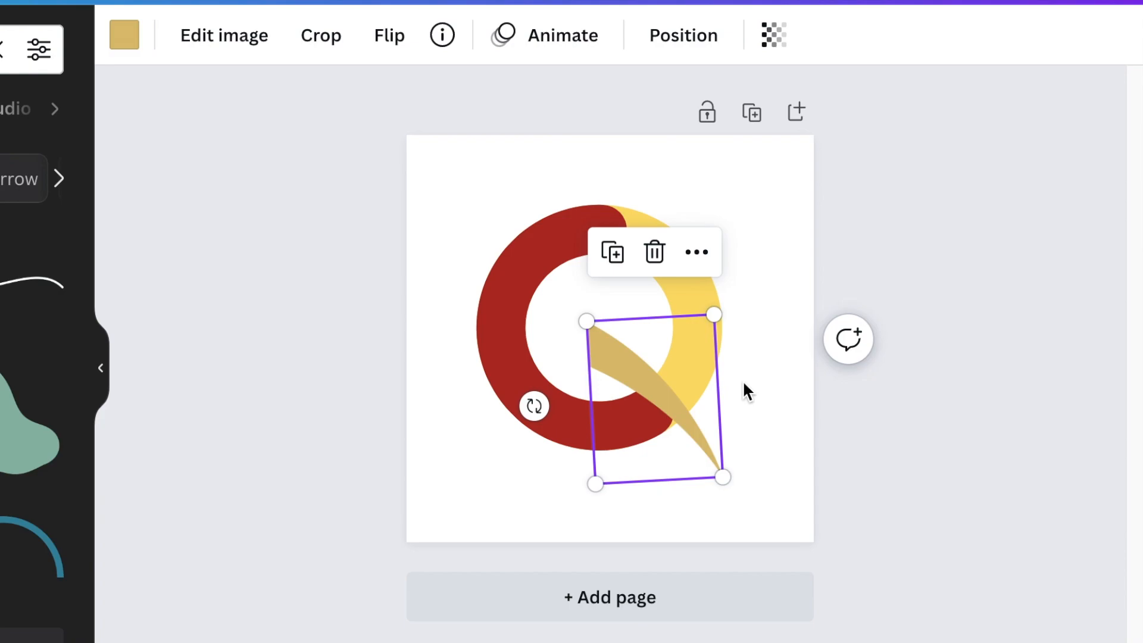
drag(714, 309, 745, 304)
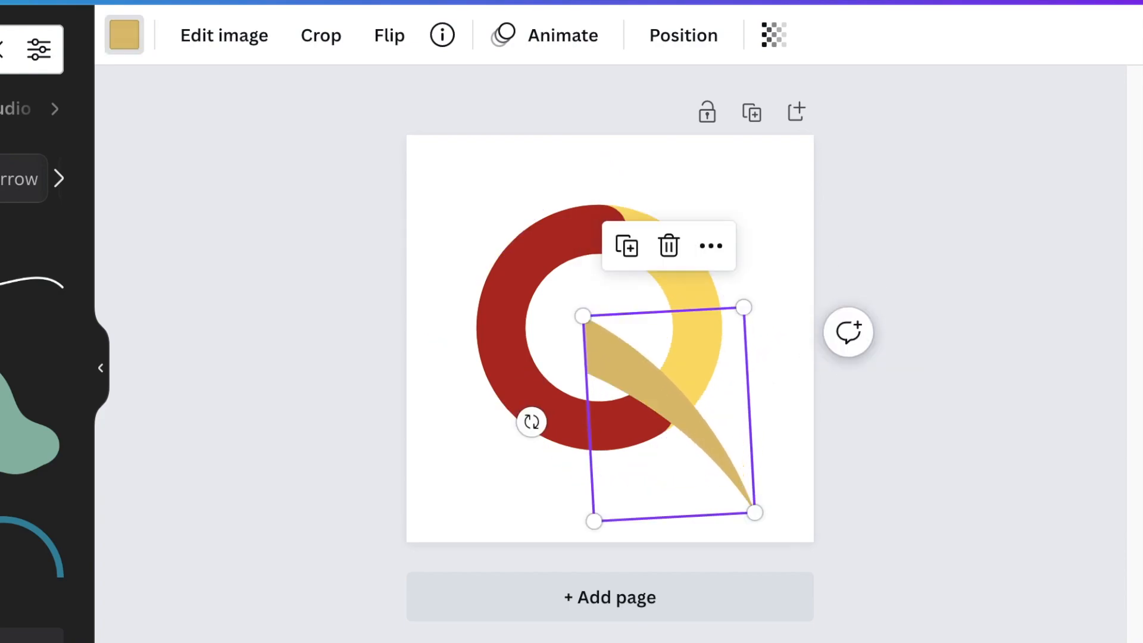
click(125, 35)
click(38, 183)
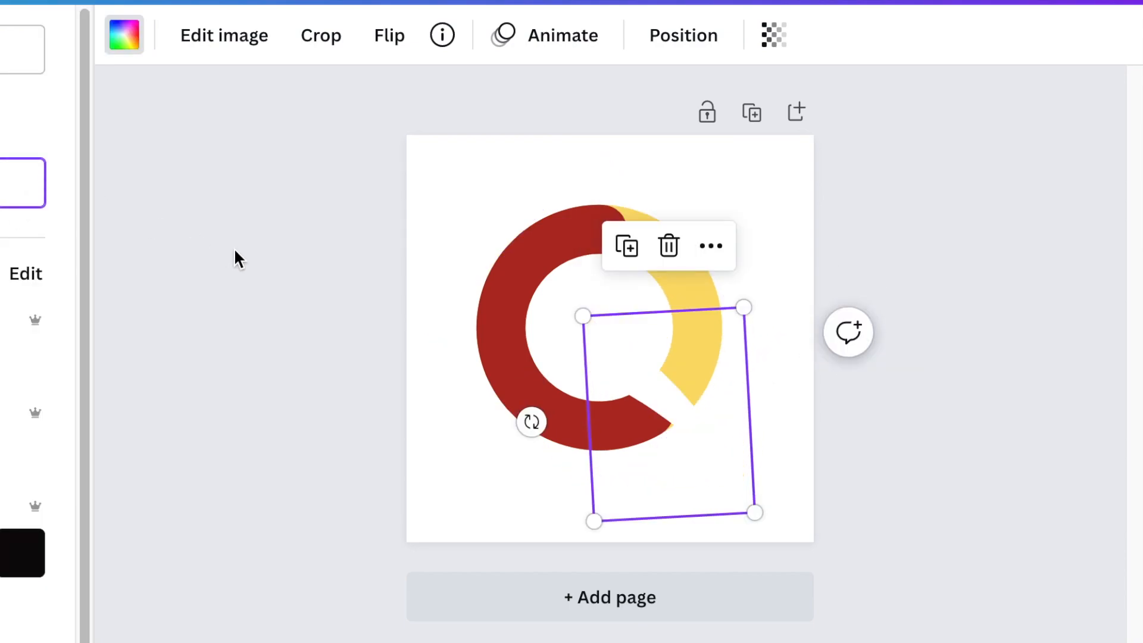
Duplicate the white curve, then position and enlarge the copy to widen the cut through the ring
click(630, 246)
click(655, 266)
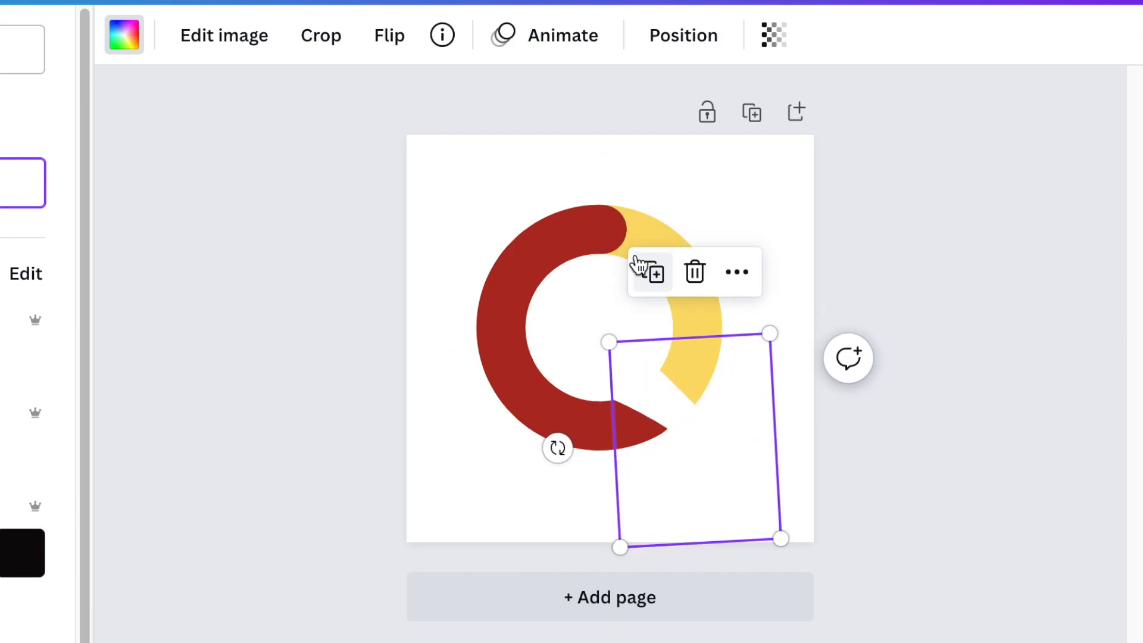
drag(662, 400, 666, 406)
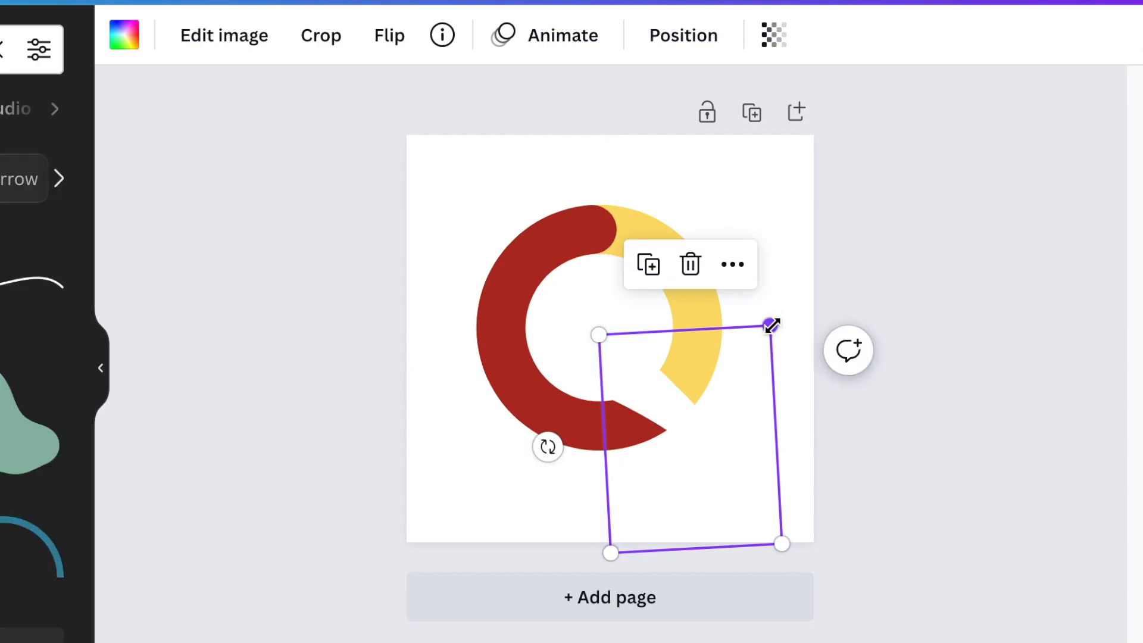
drag(771, 325, 790, 294)
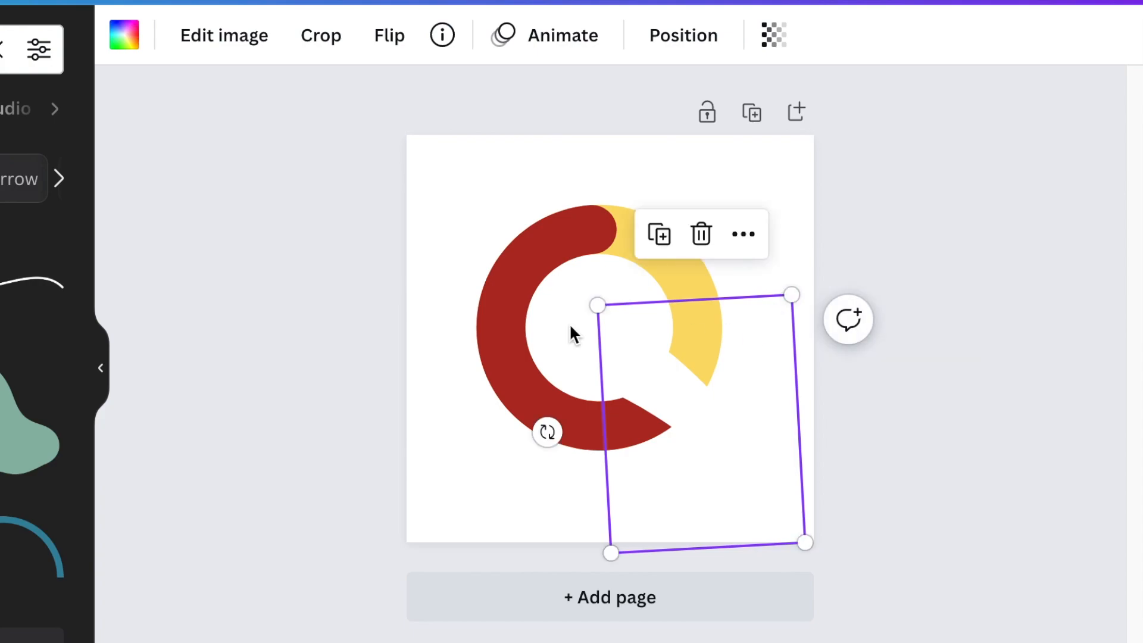
Duplicate the enlarged white curve, colour the copy red, and move and rotate it into the ring's gap
click(572, 331)
click(659, 375)
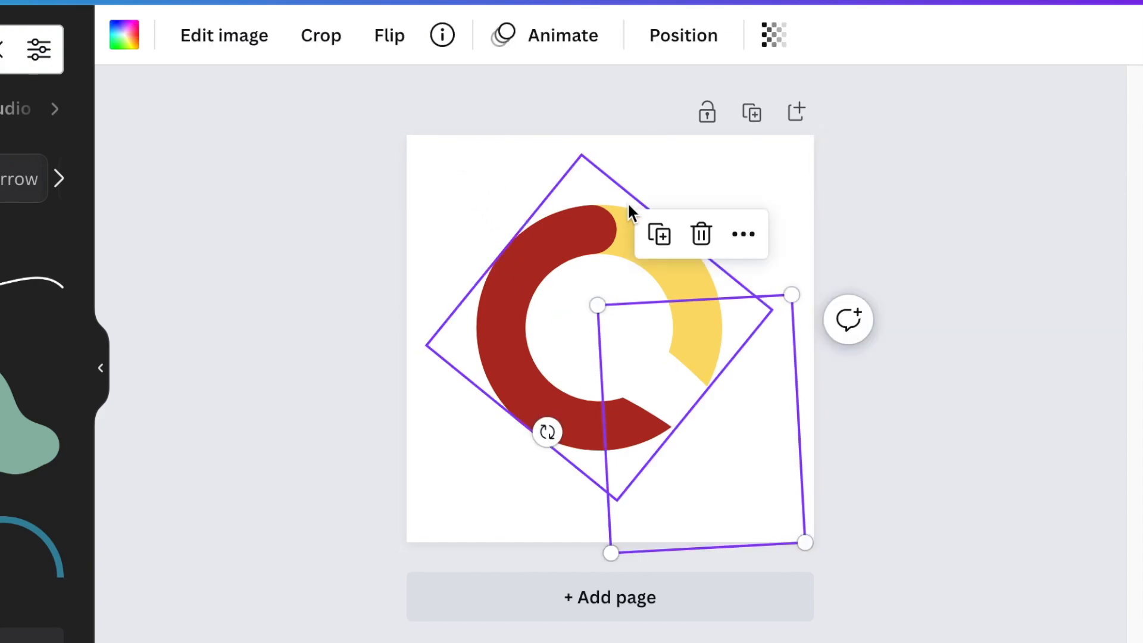
click(660, 235)
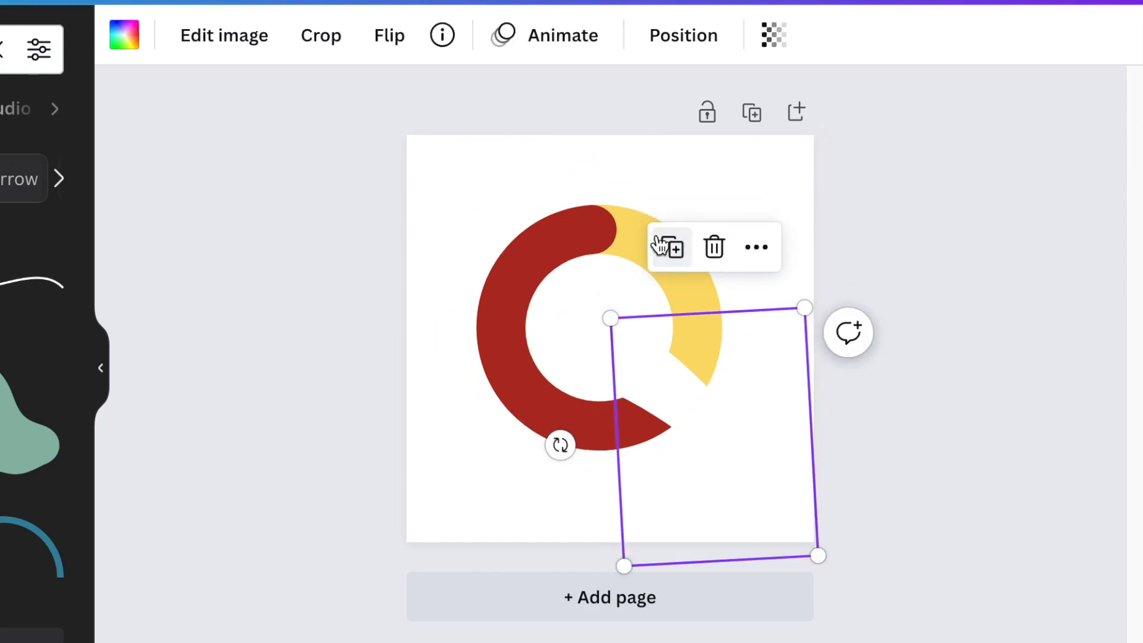
click(117, 37)
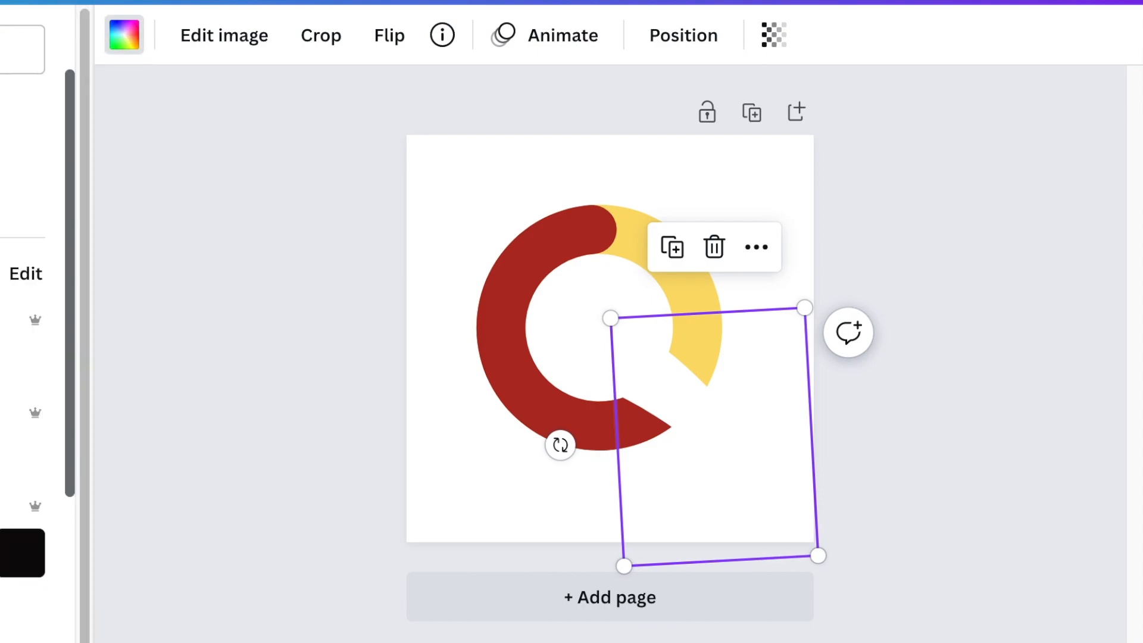
click(2, 169)
drag(696, 404, 656, 365)
drag(522, 420, 500, 439)
Crop the wide end of the red curve, then resize and centre it in the gap as the Q's tail
click(330, 39)
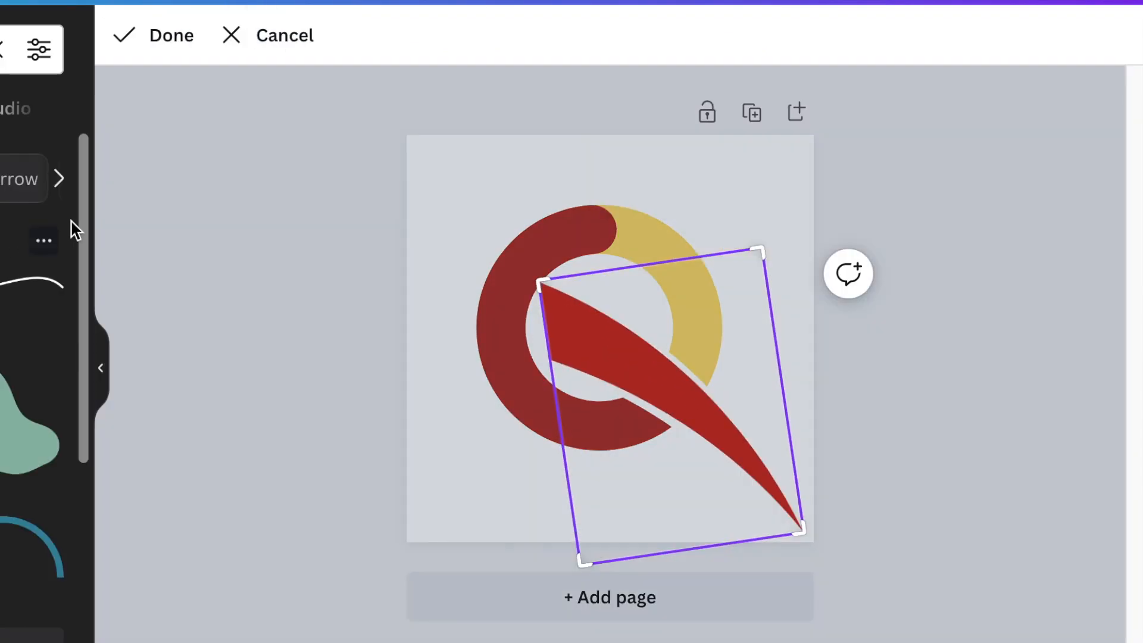
drag(540, 279, 623, 328)
key(Return)
drag(722, 402, 697, 385)
drag(746, 291, 751, 278)
drag(694, 393, 692, 399)
Set the red tail's transparency to 48
click(771, 37)
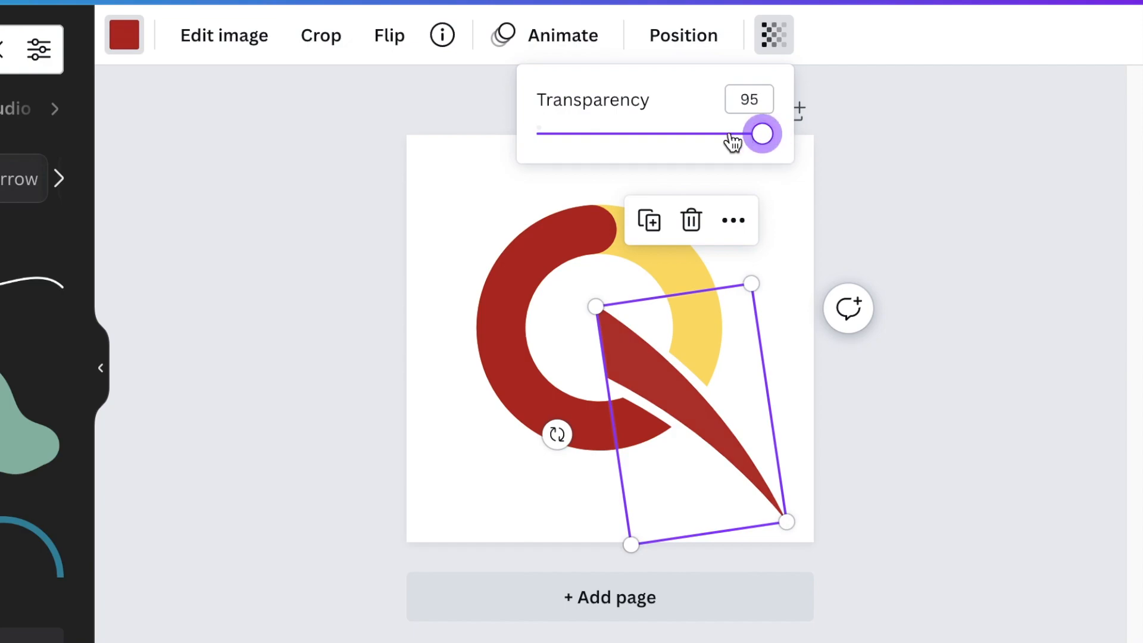
drag(733, 142, 661, 145)
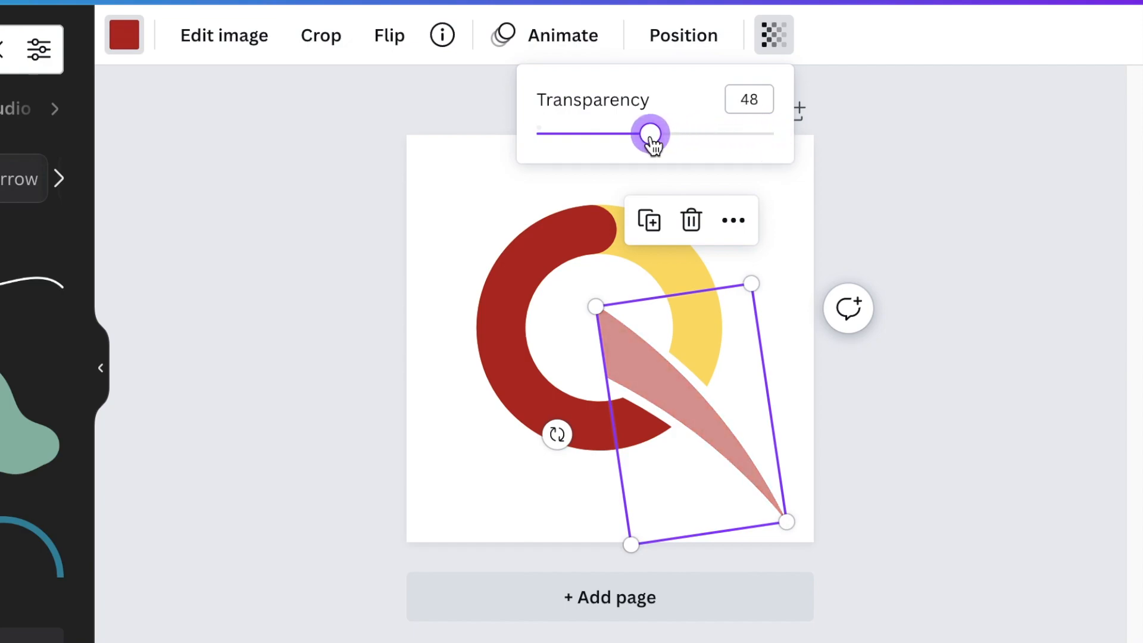
Duplicate the translucent red tail and make the copy yellow with transparency 100
click(650, 221)
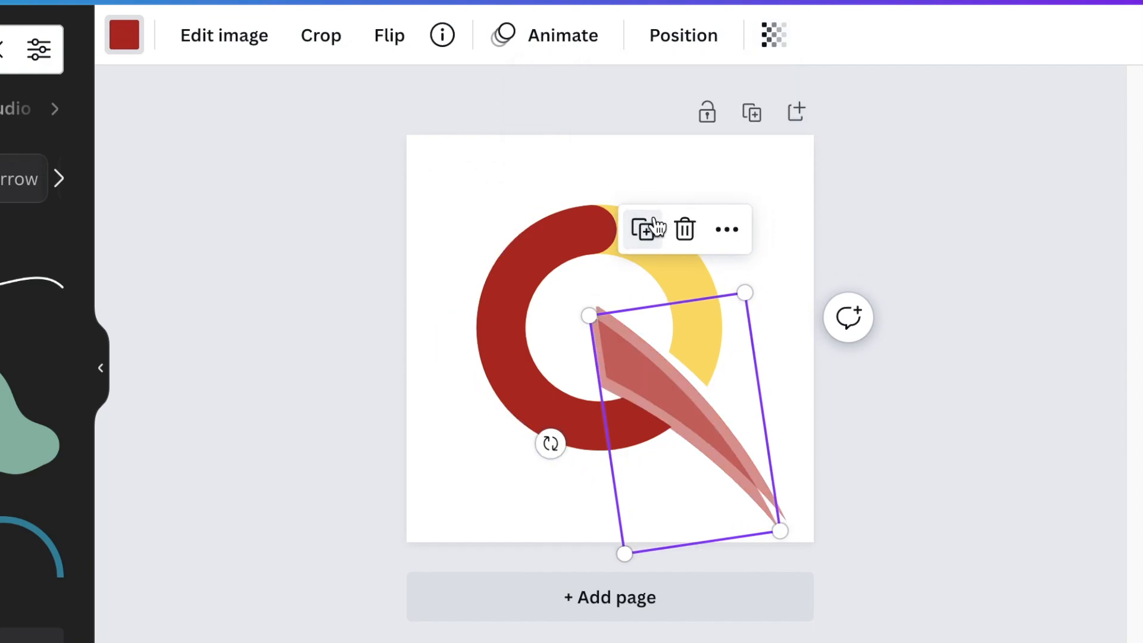
click(128, 47)
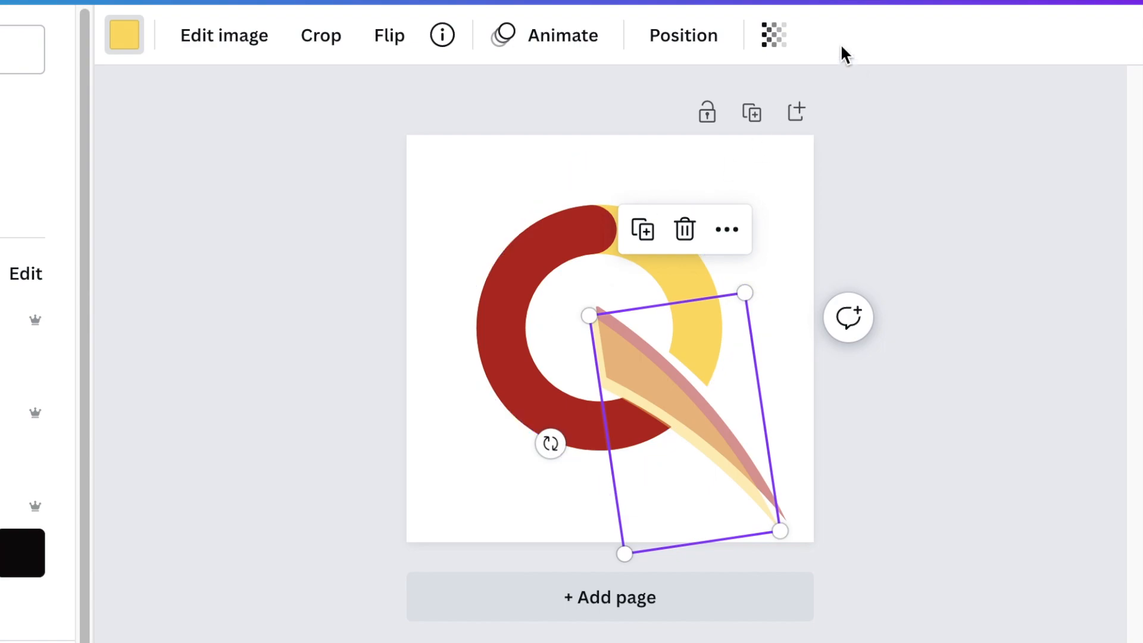
click(771, 33)
drag(775, 138, 886, 147)
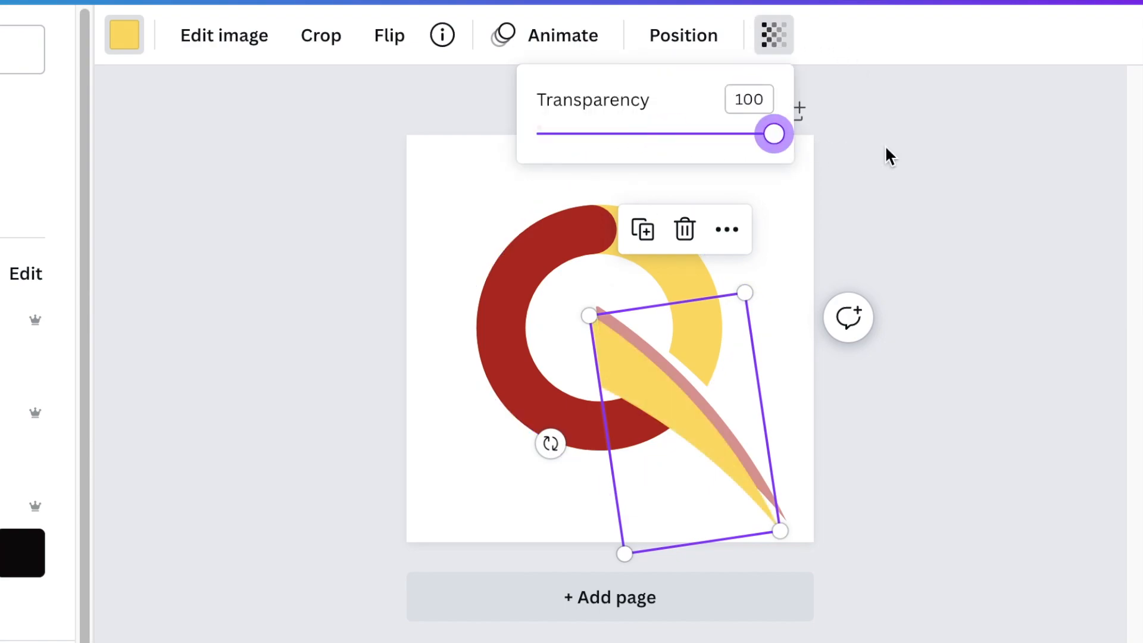
Align the yellow tail in front of the translucent red one, leaving a thin red shadow along its lower edge
drag(640, 395, 649, 385)
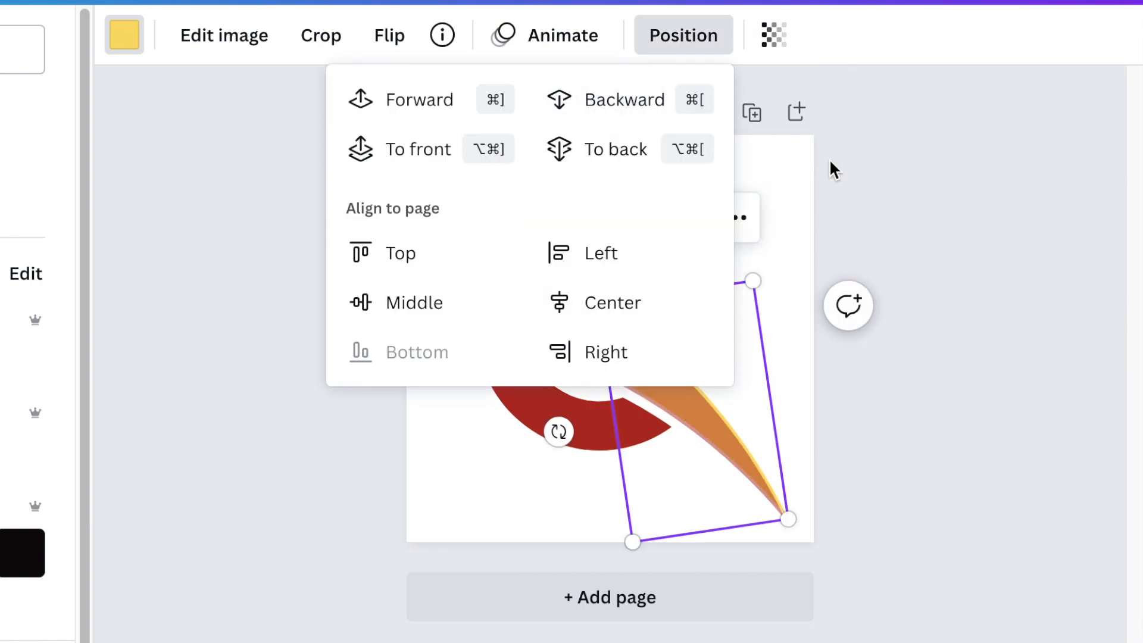
click(669, 365)
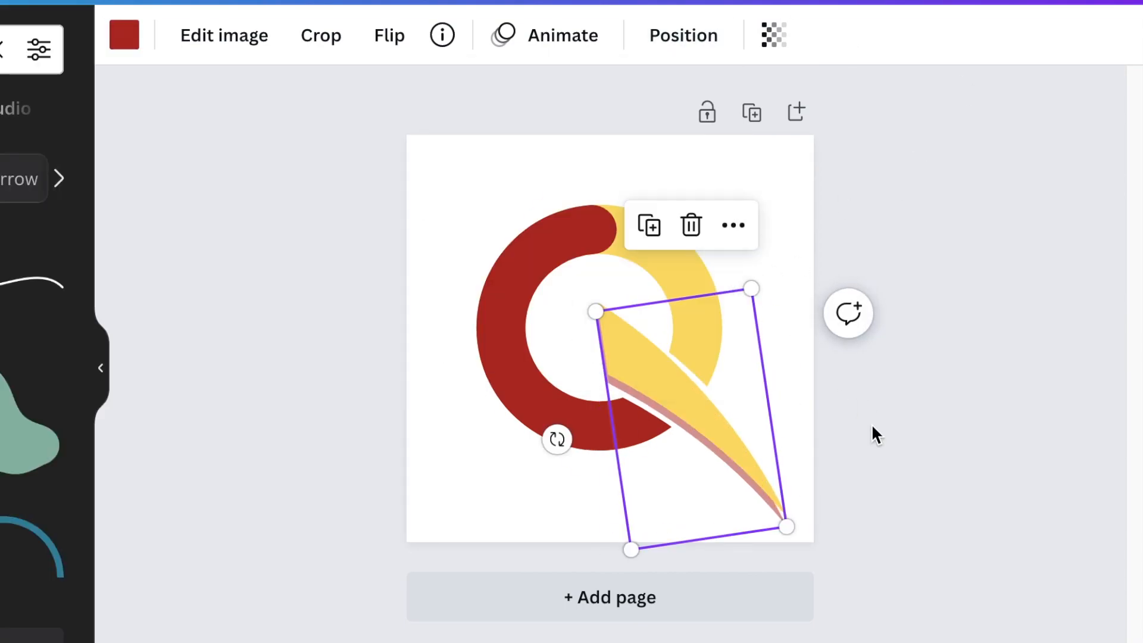
click(872, 426)
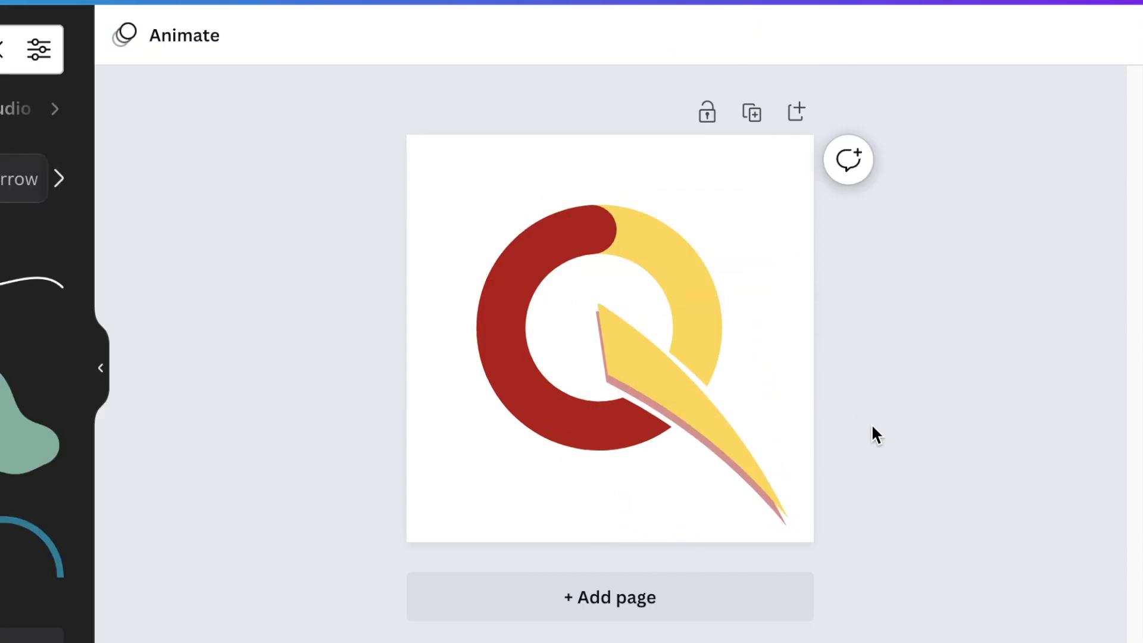
click(705, 411)
key(Right)
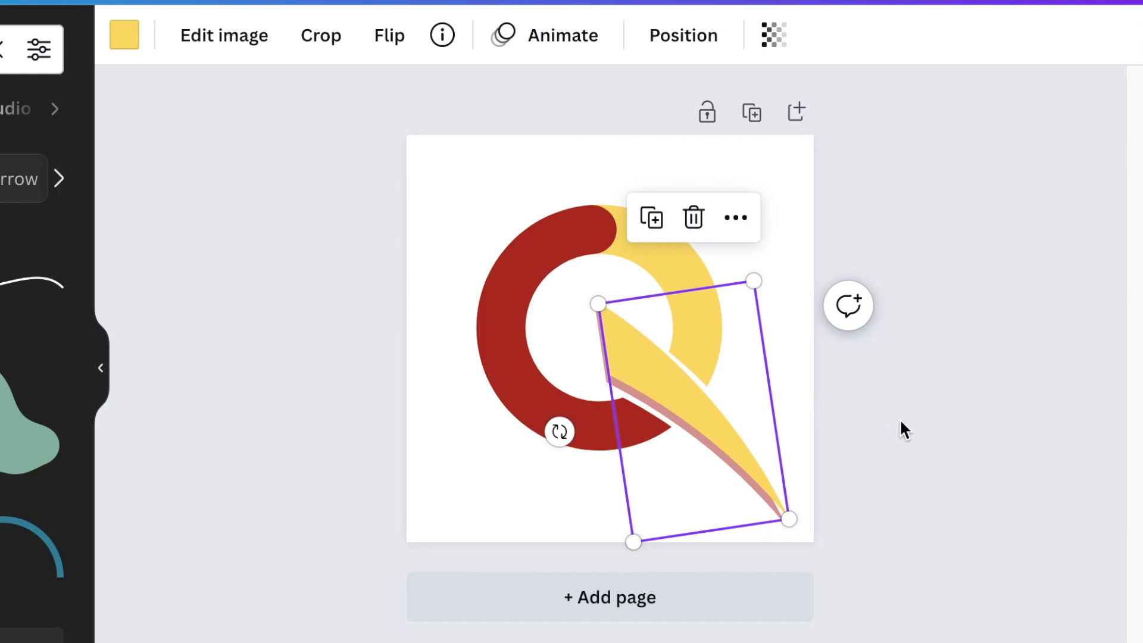
click(899, 422)
Download the logo as a PNG with a transparent background
click(1088, 2)
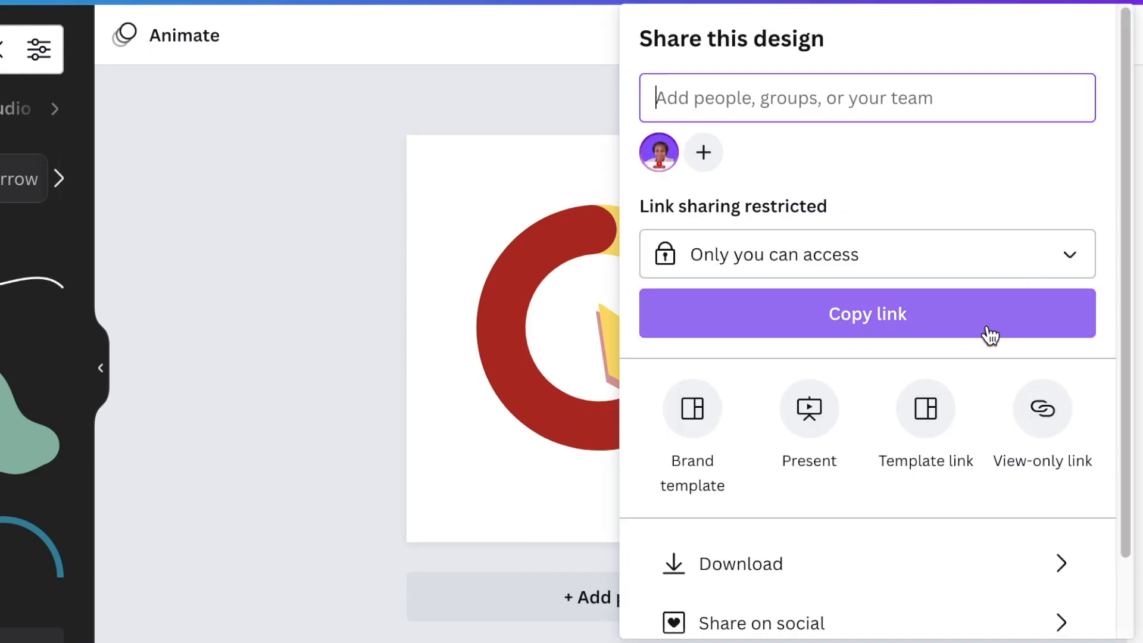
scroll(964, 351, down, 2)
click(770, 494)
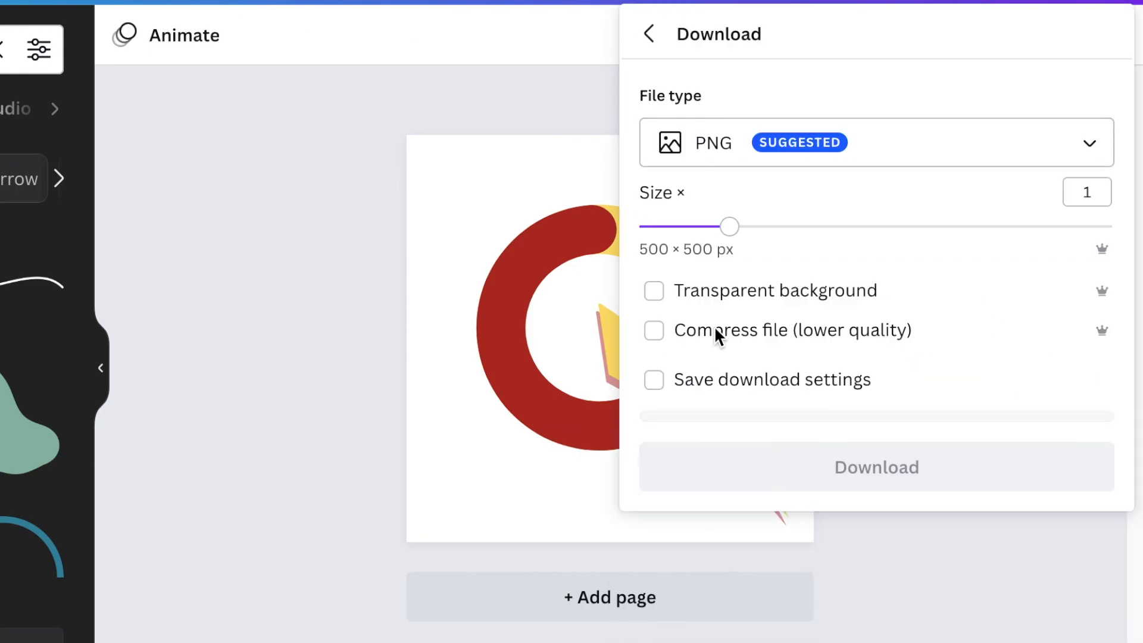
click(655, 292)
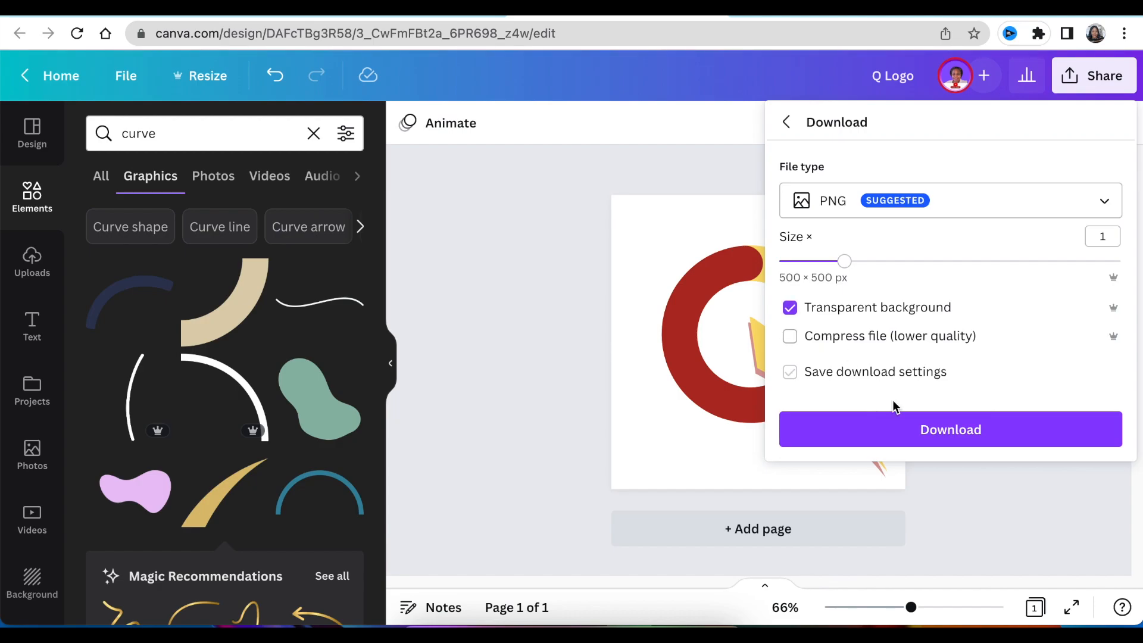
click(935, 439)
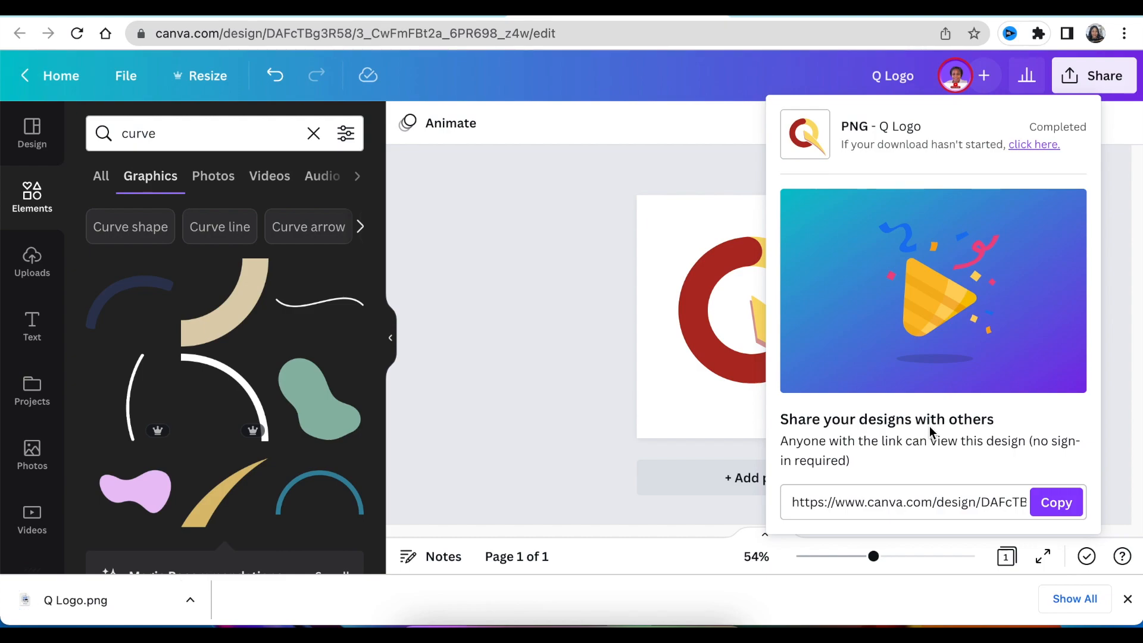
Add a second page and place the uploaded Q Logo.png image on it
click(491, 428)
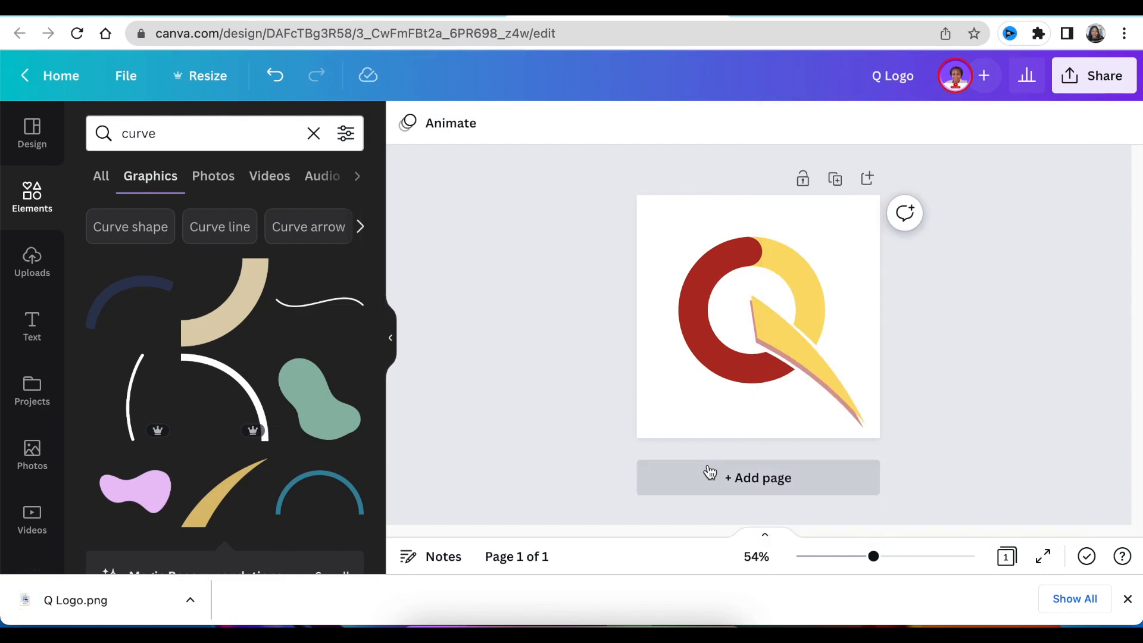
click(747, 481)
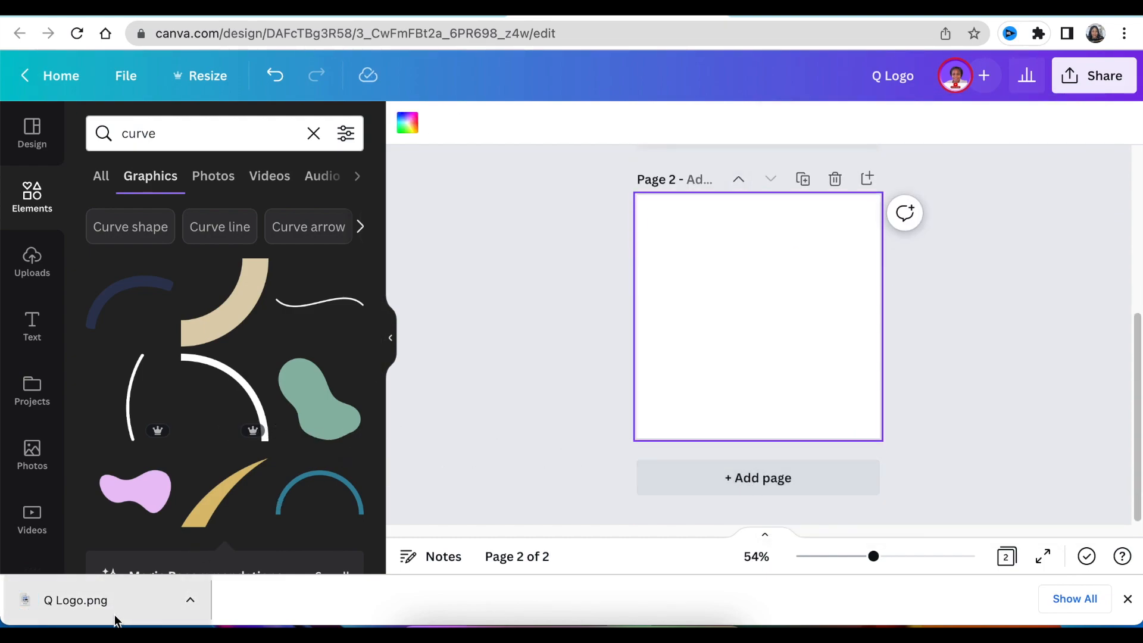
click(32, 262)
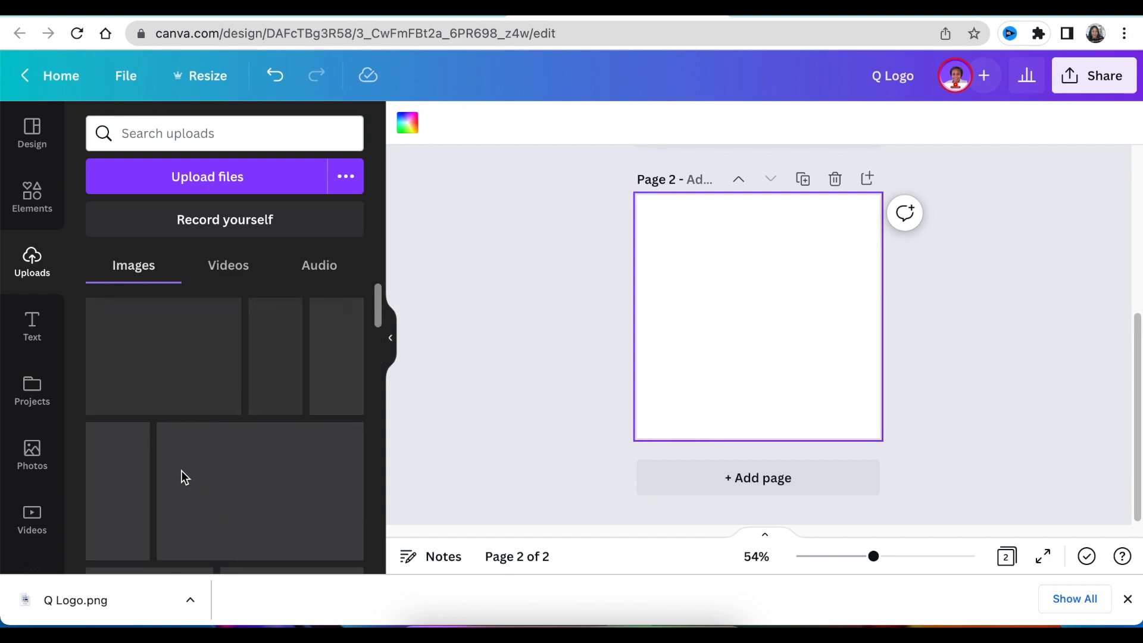
click(165, 375)
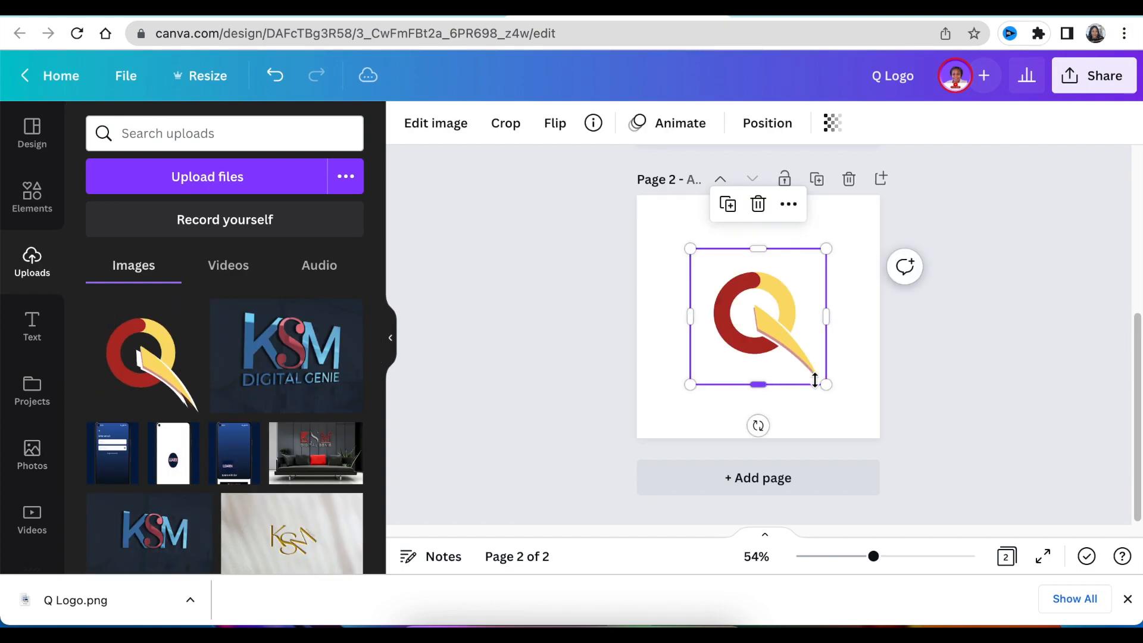
Enlarge the logo image to nearly fill page 2 and apply the Background Remover to it
drag(786, 327, 749, 284)
drag(790, 344, 880, 434)
click(438, 125)
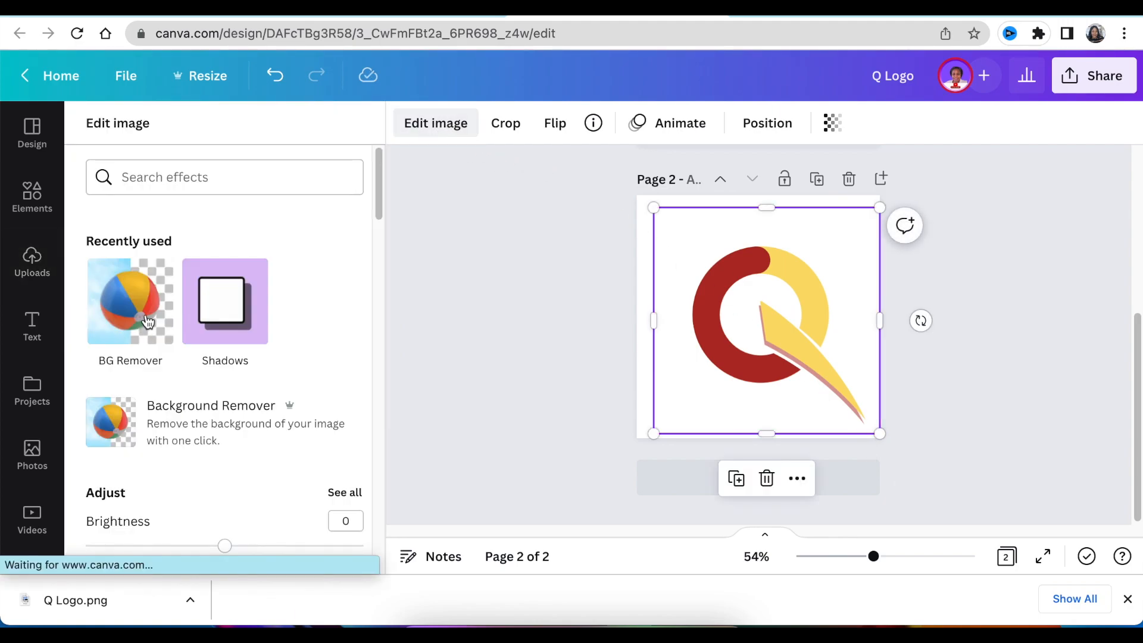
click(137, 308)
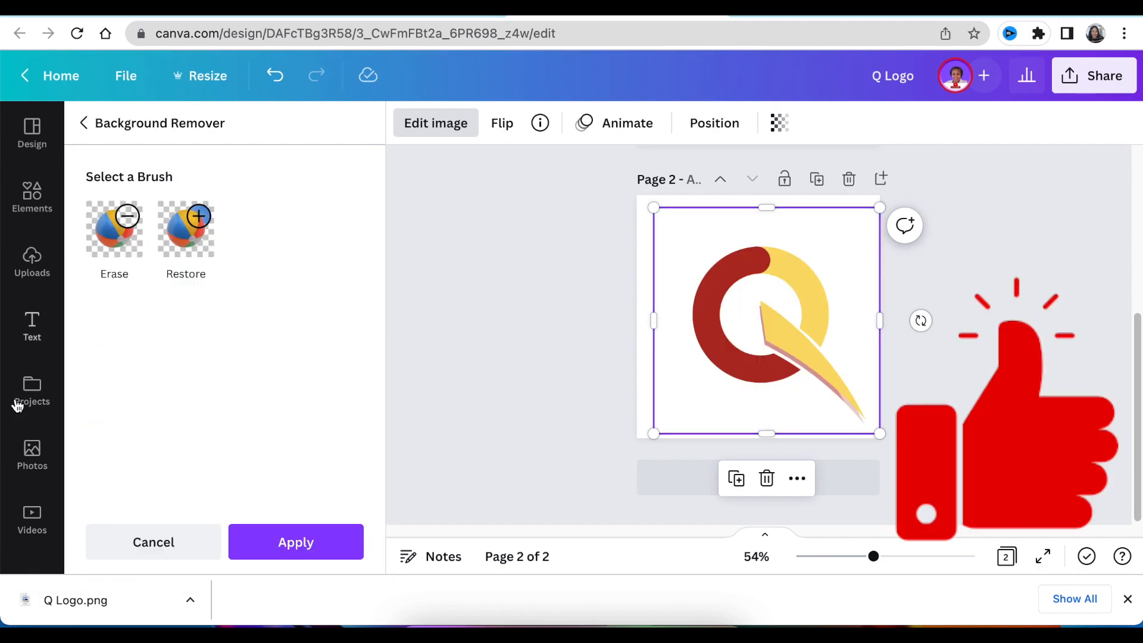
click(332, 541)
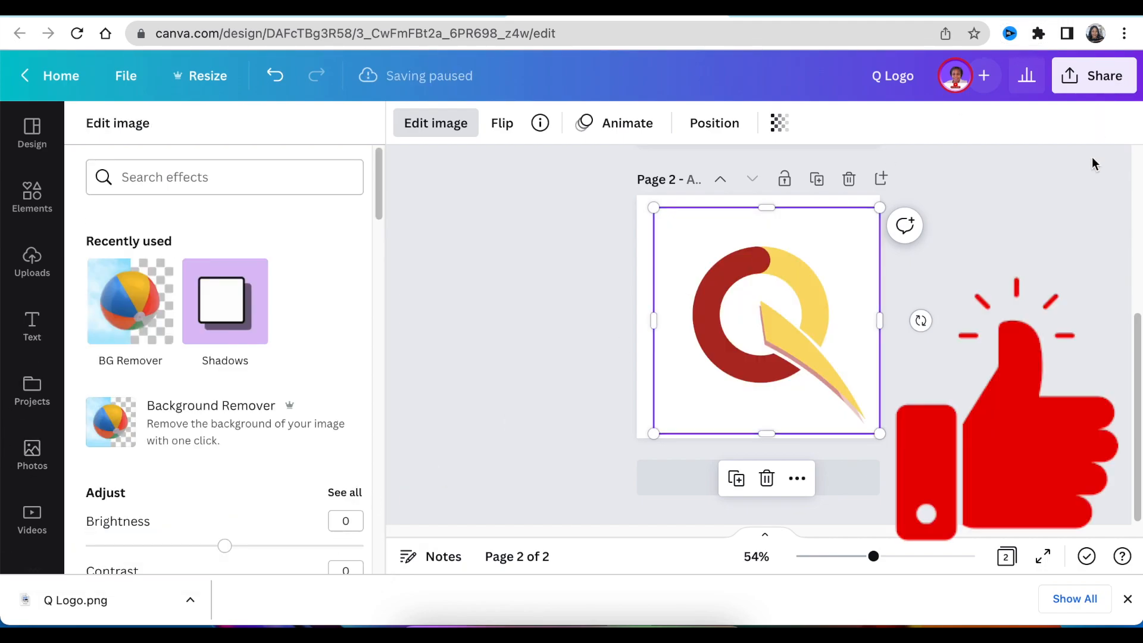
Download the refined logo from page 2 as a PNG with a transparent background
click(1097, 90)
scroll(923, 357, down, 2)
click(893, 393)
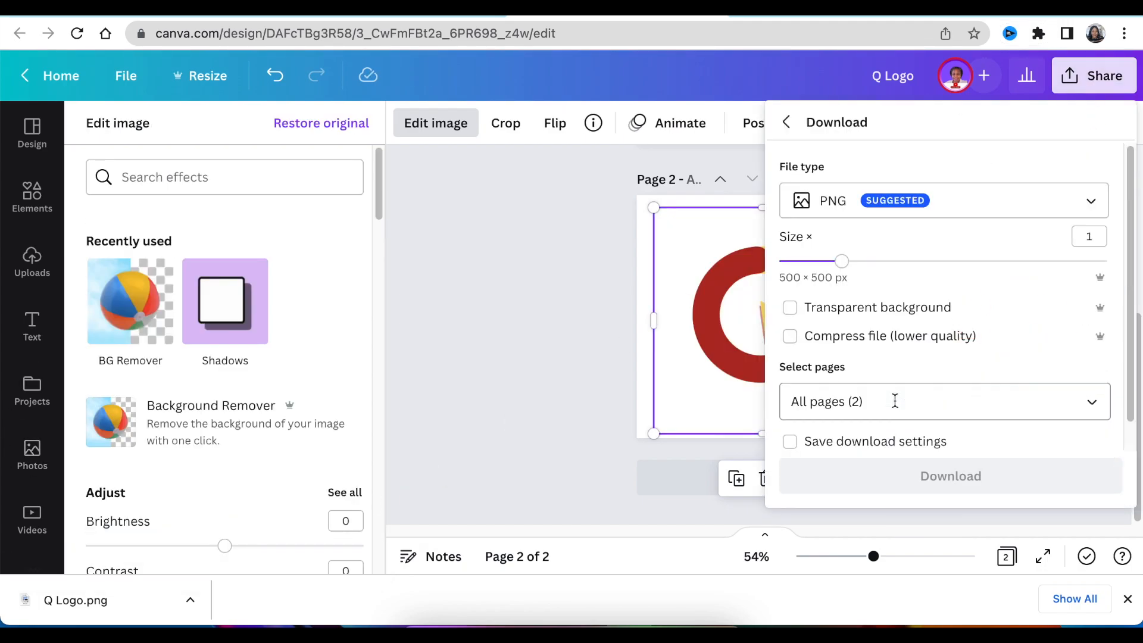
click(791, 307)
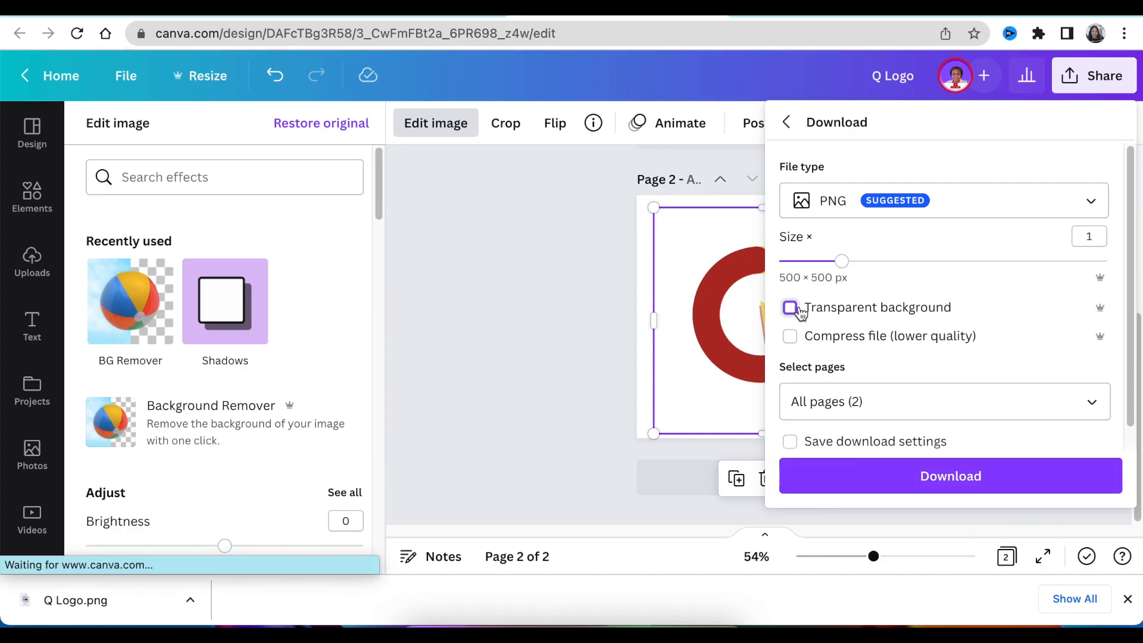
click(1092, 400)
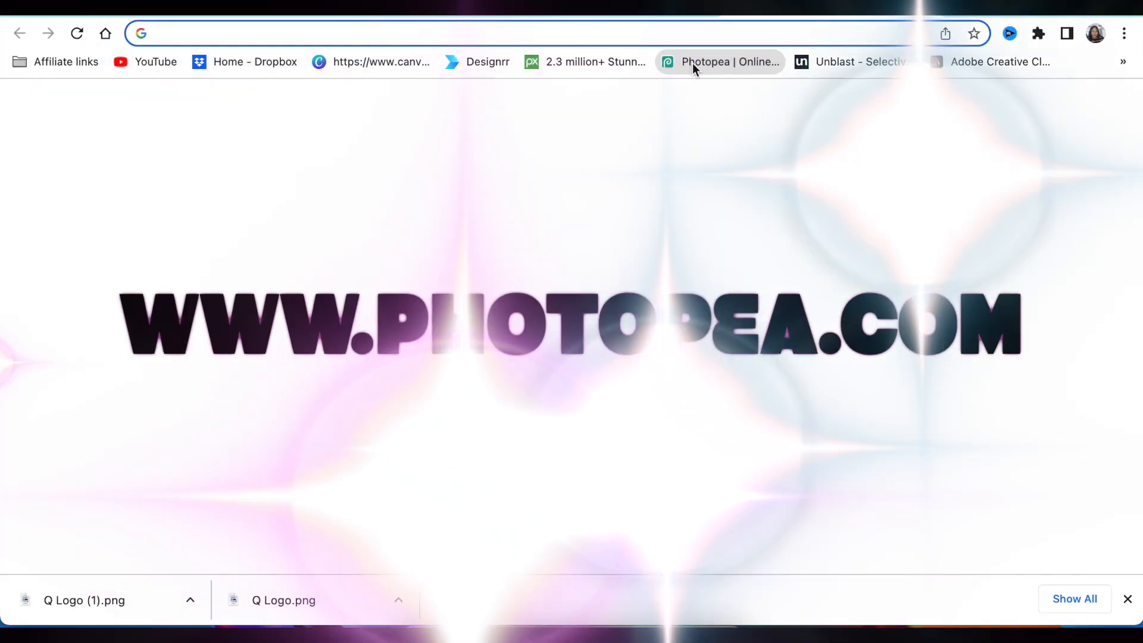
Switch to Photopea and open the Logo Mockup on Office G... template from its template library
click(692, 62)
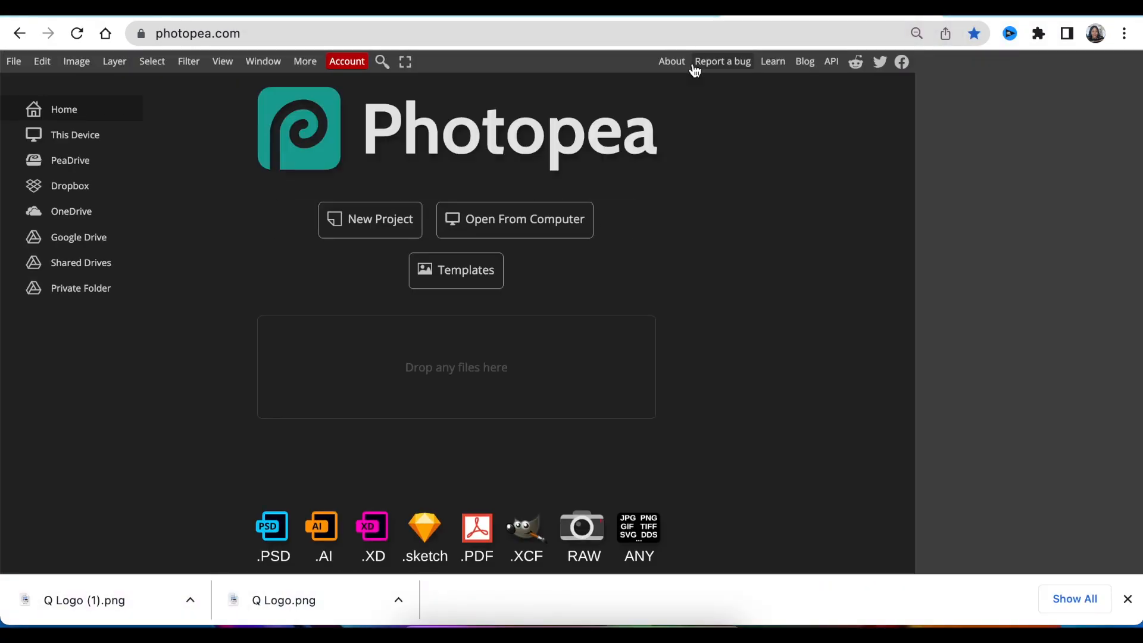
click(453, 275)
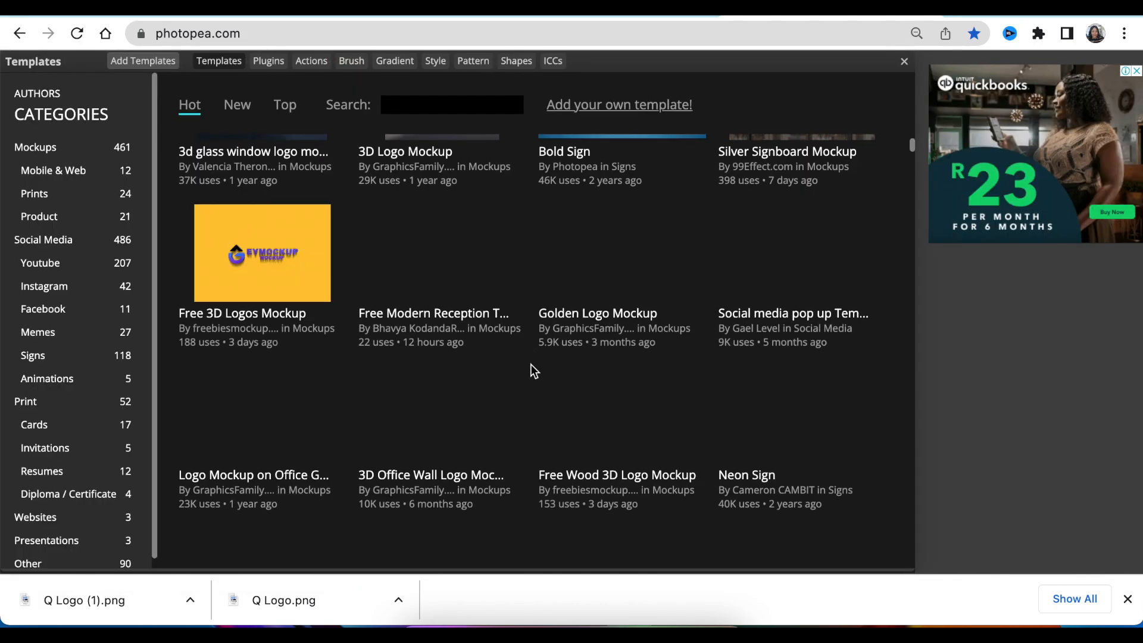
click(252, 481)
click(672, 299)
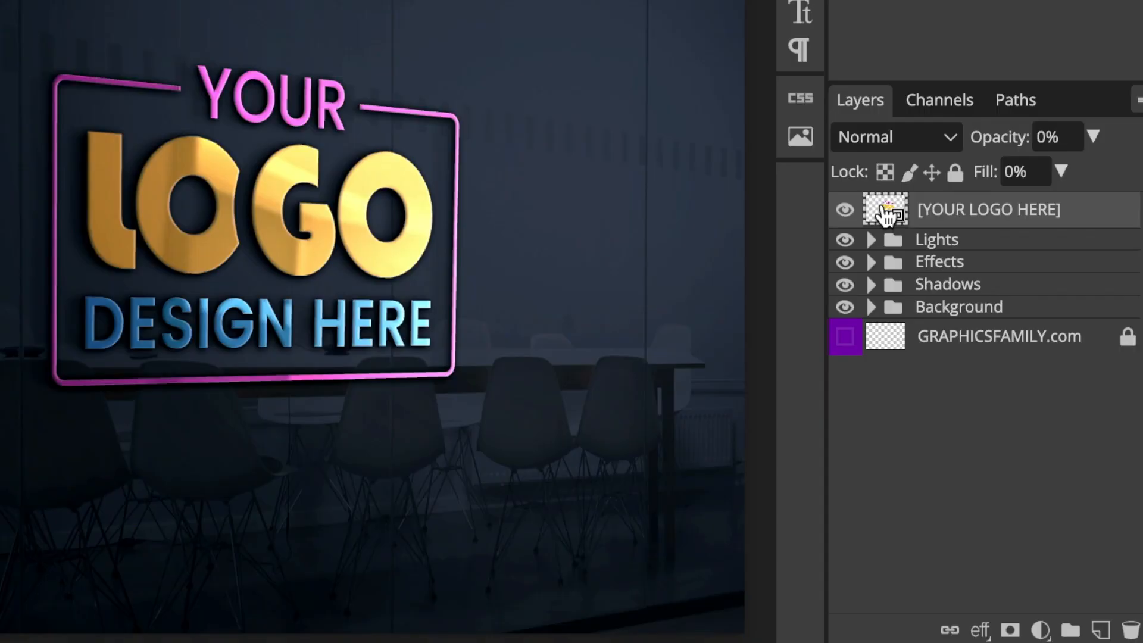
Open the [YOUR LOGO HERE] smart object, hide the Group 3 copy placeholder and place Q Logo (1).png in it
double_click(885, 211)
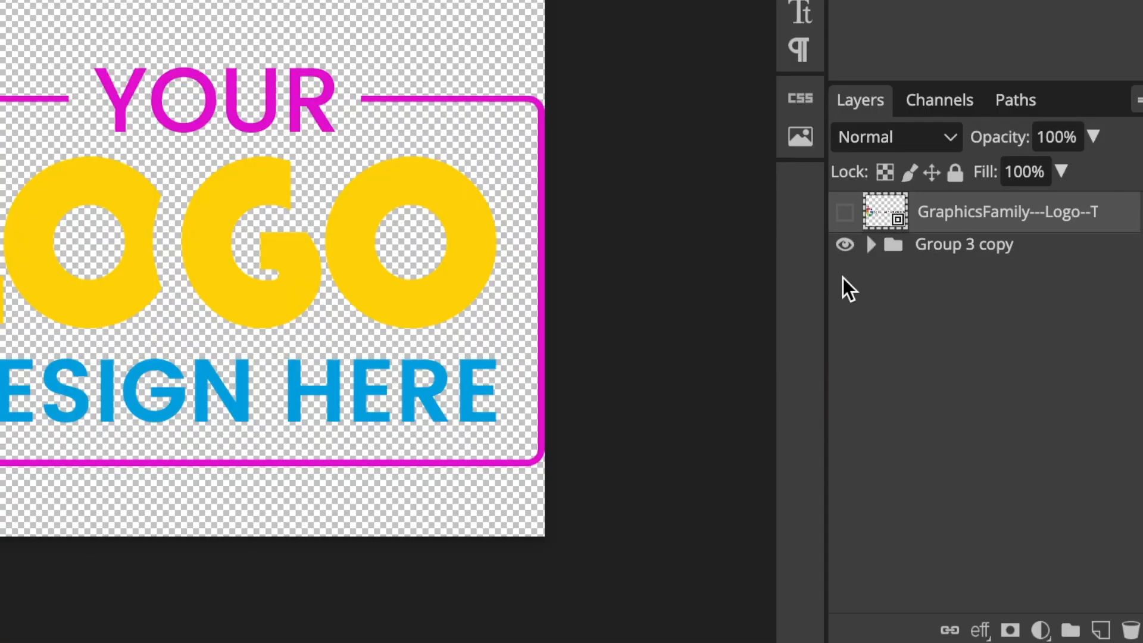
click(845, 245)
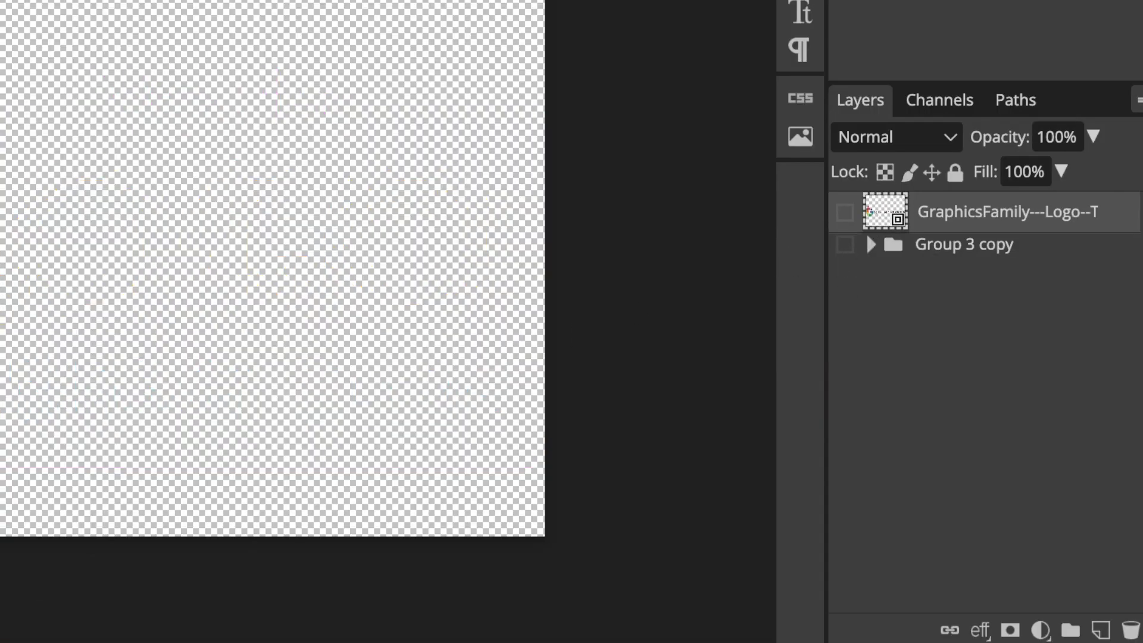
drag(84, 600, 225, 442)
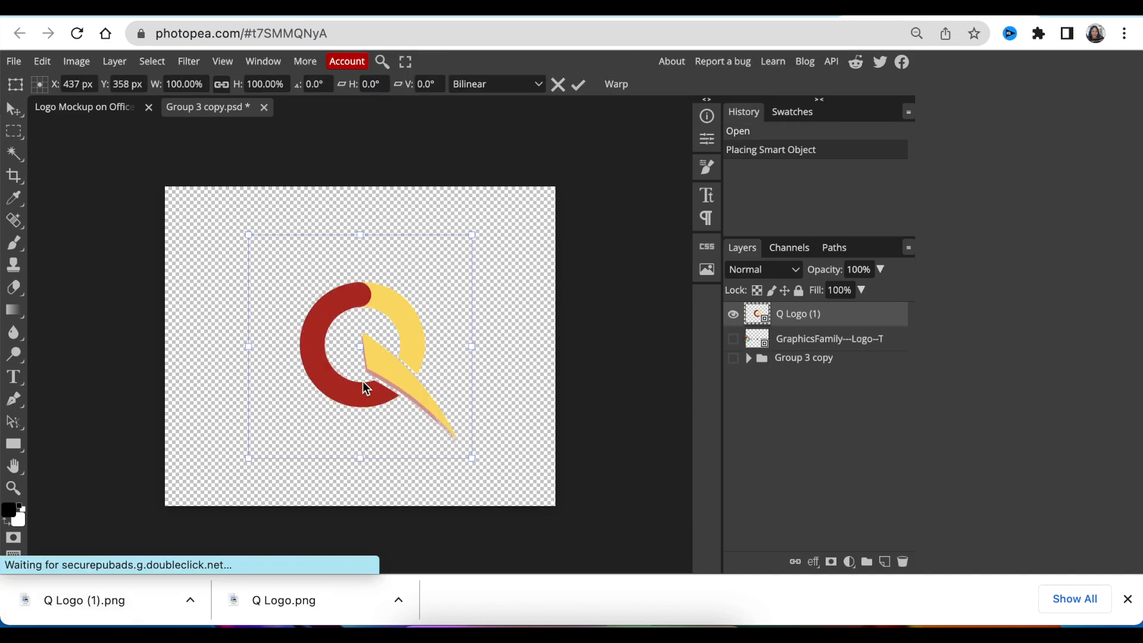
Enlarge the placed Q logo to 172.80%, save the smart object and return to the mockup document
drag(363, 386, 258, 298)
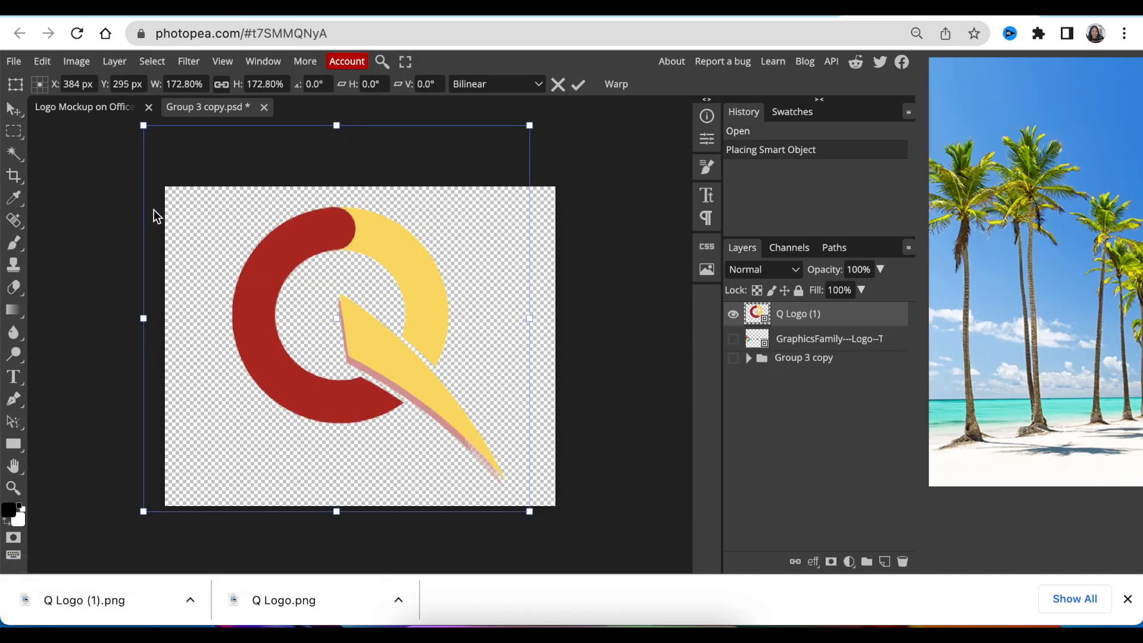
key(Return)
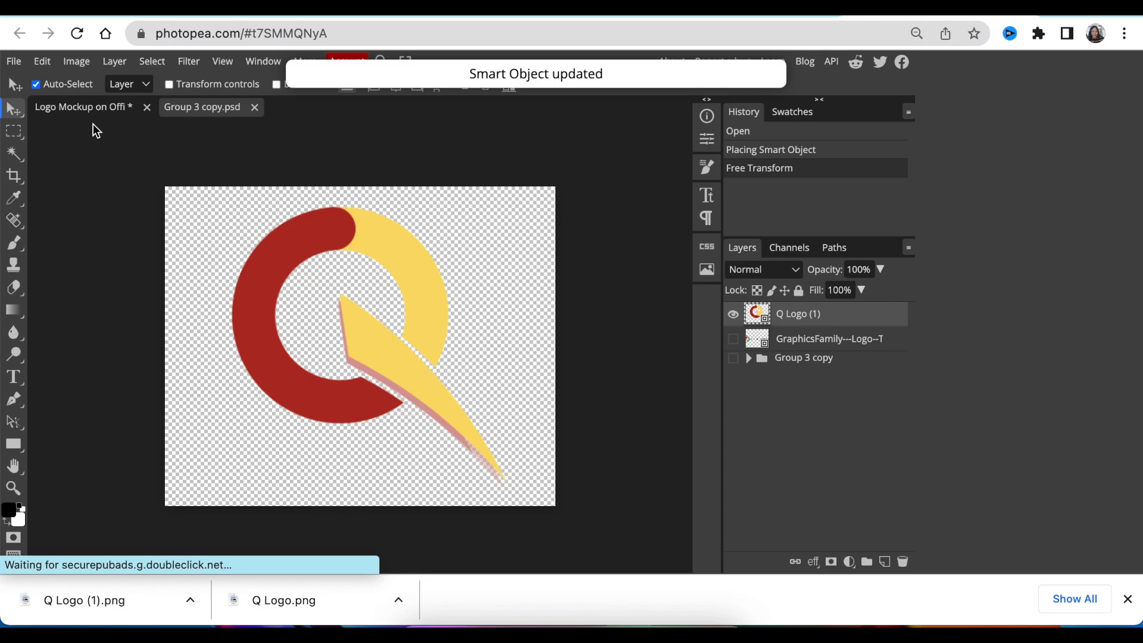
click(93, 110)
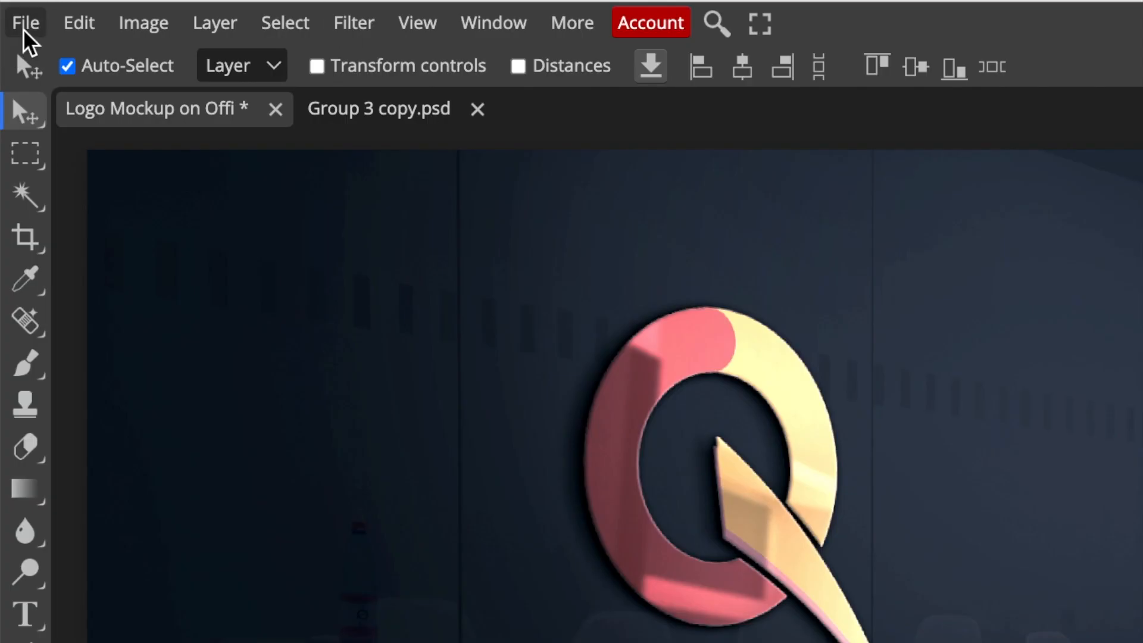
Export the finished logo mockup as a PNG at 1404 × 973 px
click(24, 27)
mouse_move(131, 415)
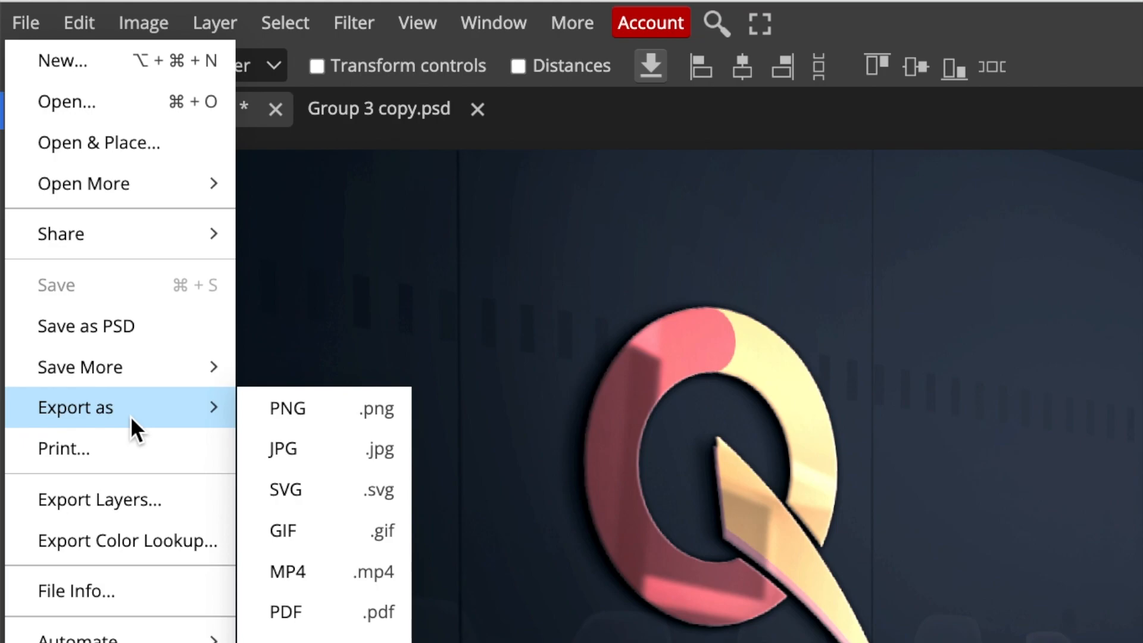
click(314, 409)
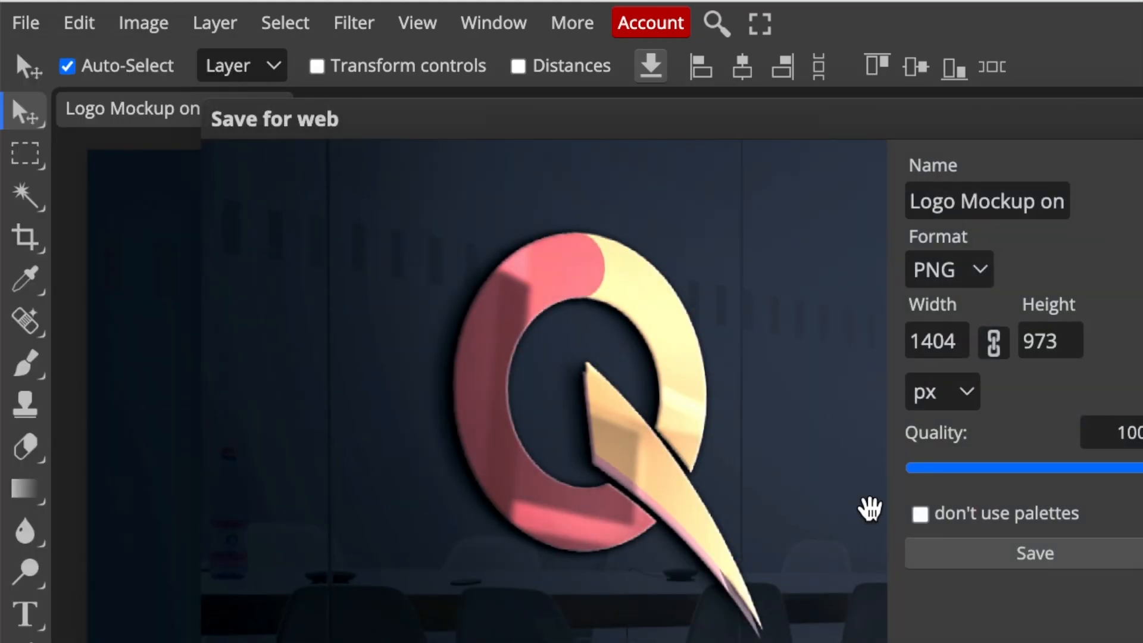
click(994, 553)
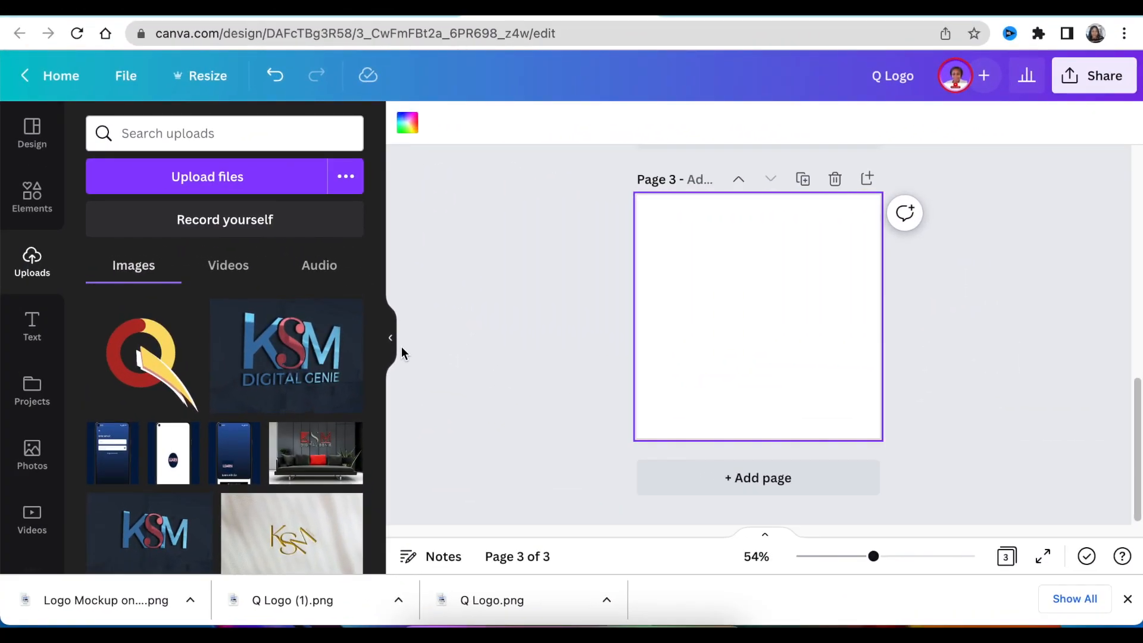
Switch back to Canva, clear the curve search in the elements and add a circle to the blank page 3
click(43, 211)
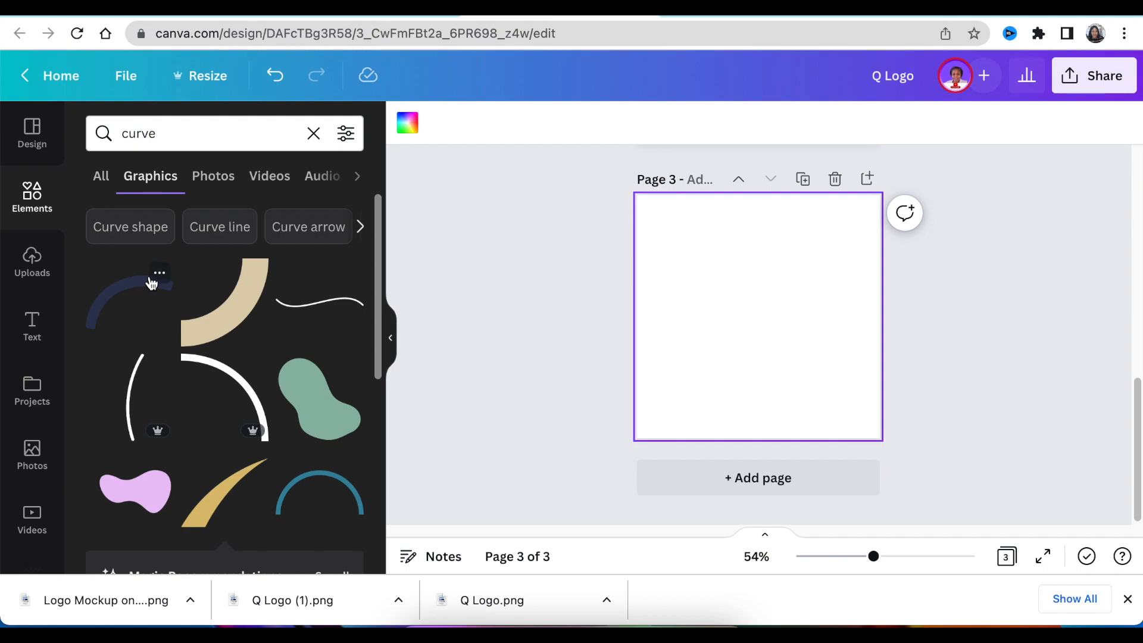
click(314, 133)
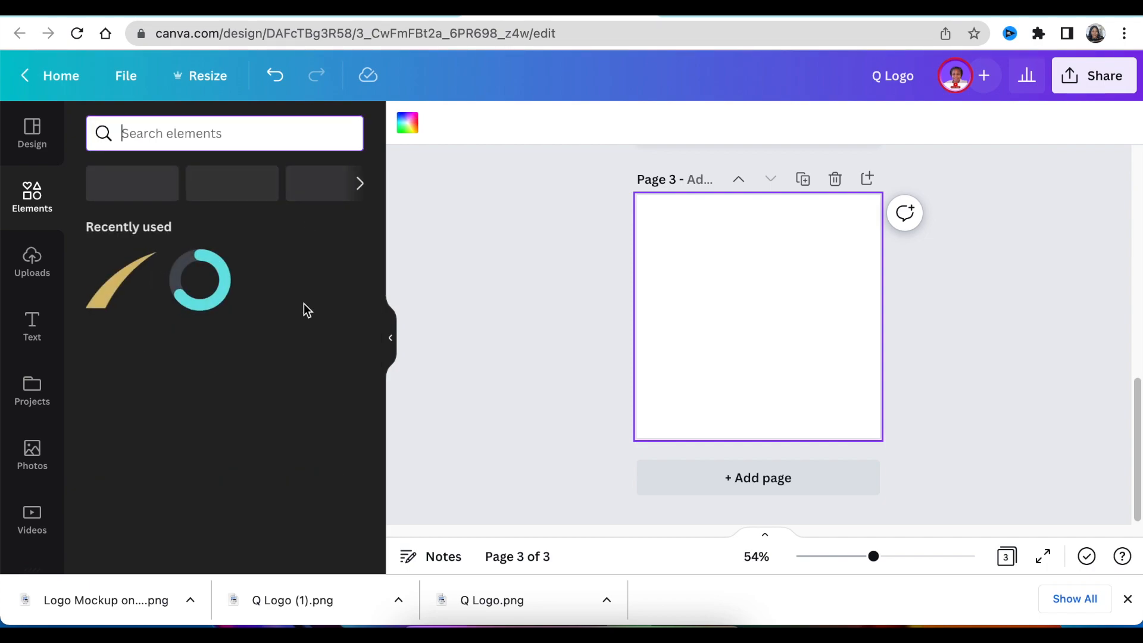
text(c)
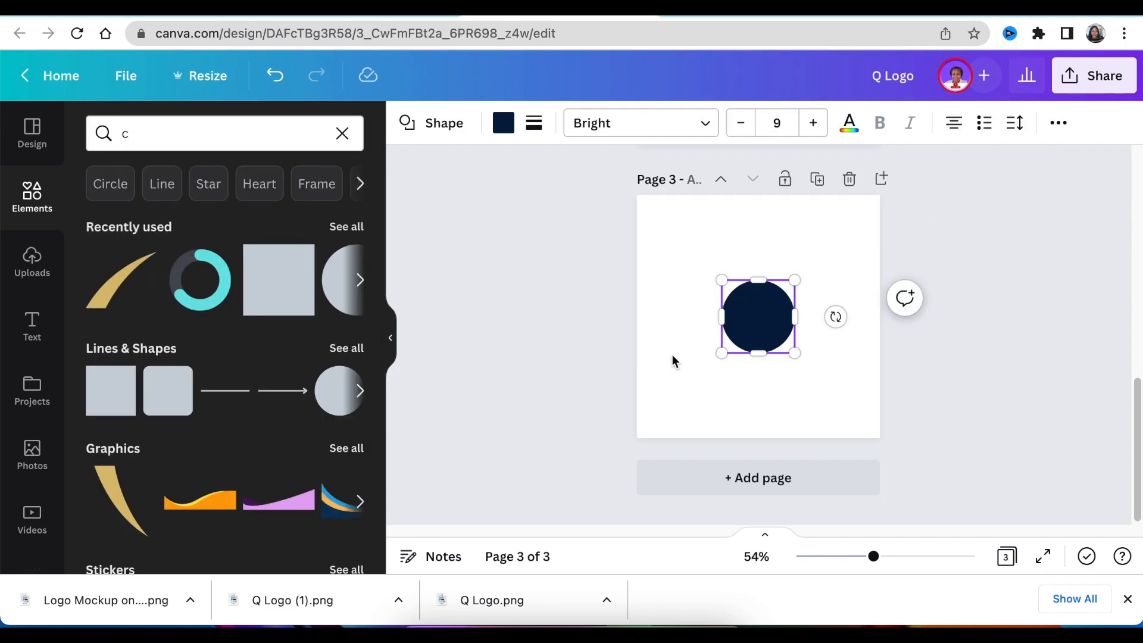
Enlarge the circle, narrow it into an upright oval about 345 high and centre it on the page
drag(772, 334, 815, 404)
drag(709, 339, 641, 302)
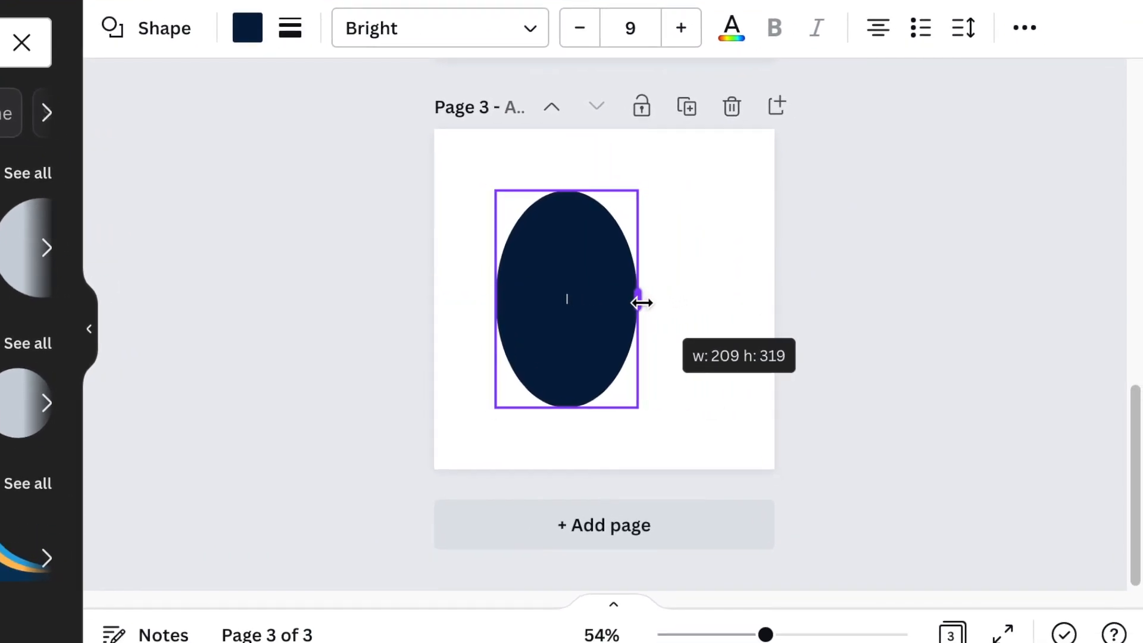
drag(638, 407, 649, 423)
drag(602, 372, 625, 359)
click(724, 383)
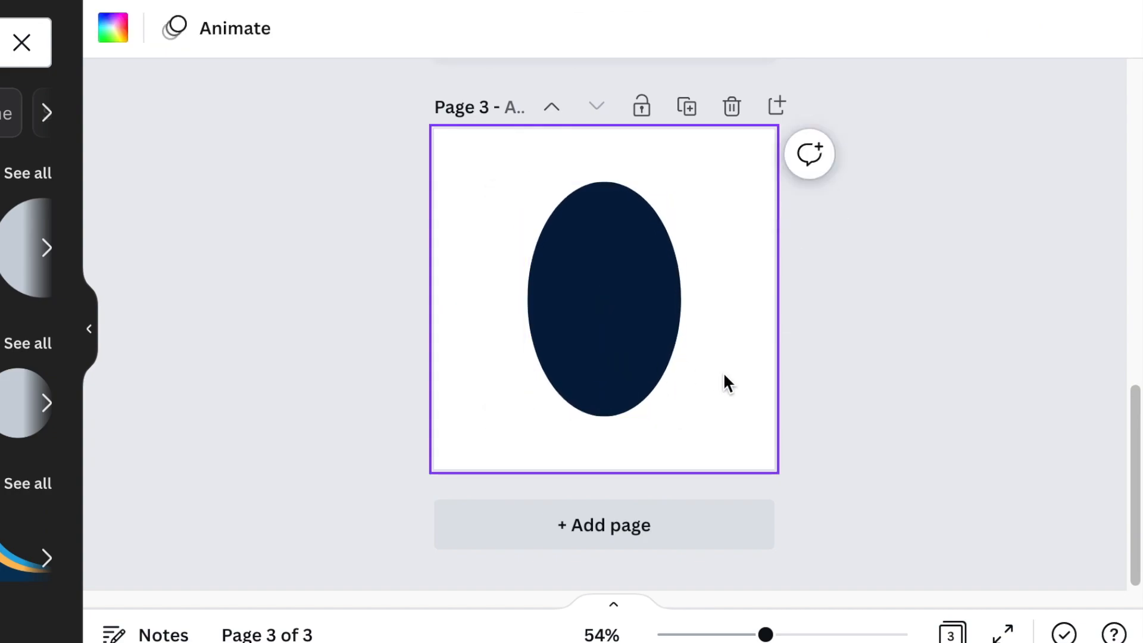
Recolour the oval blue, duplicate it and make the copy white
click(633, 324)
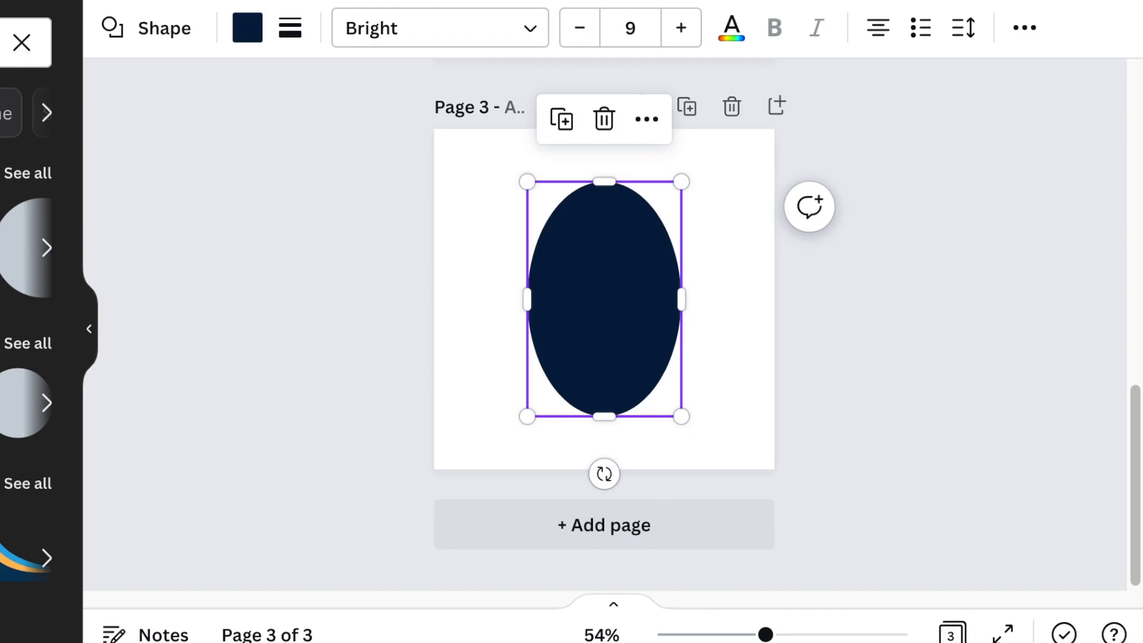
click(247, 28)
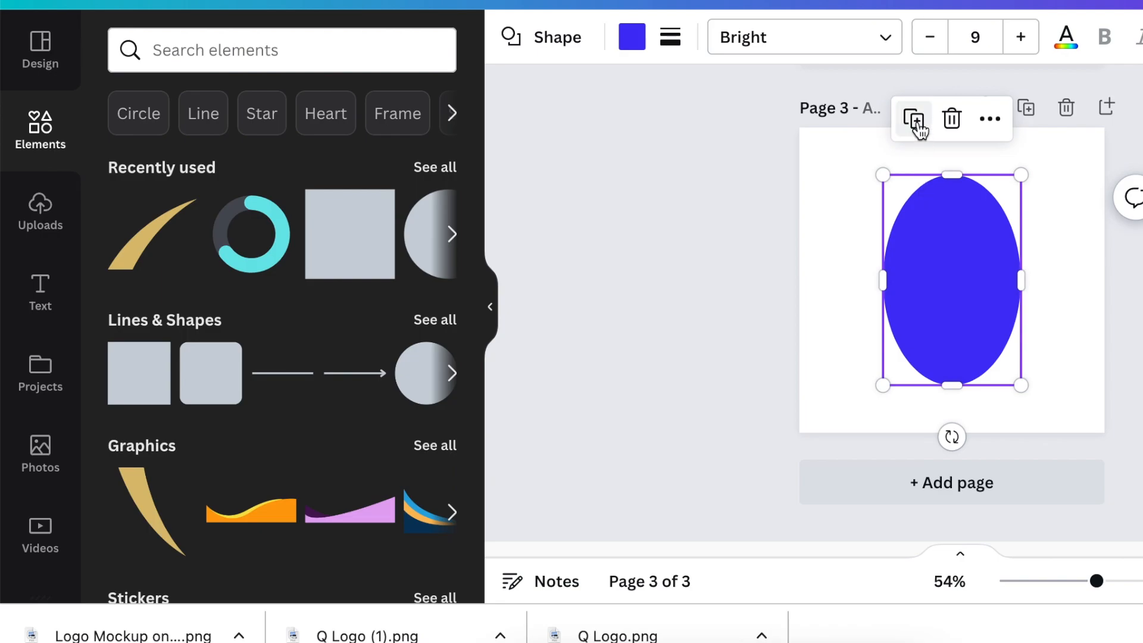
click(915, 120)
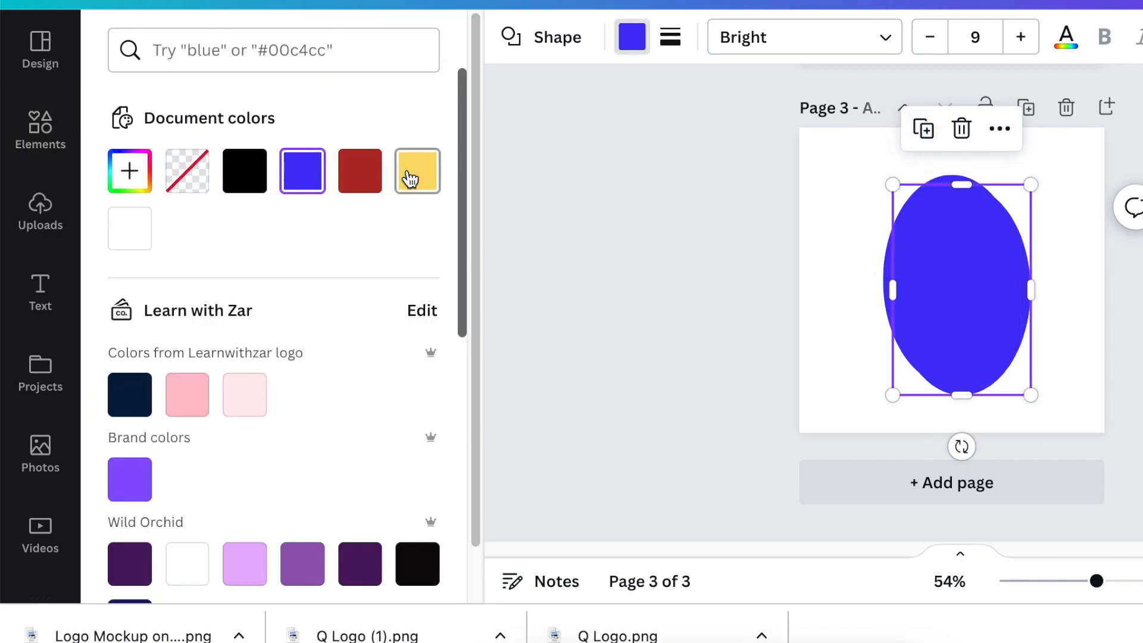
click(125, 229)
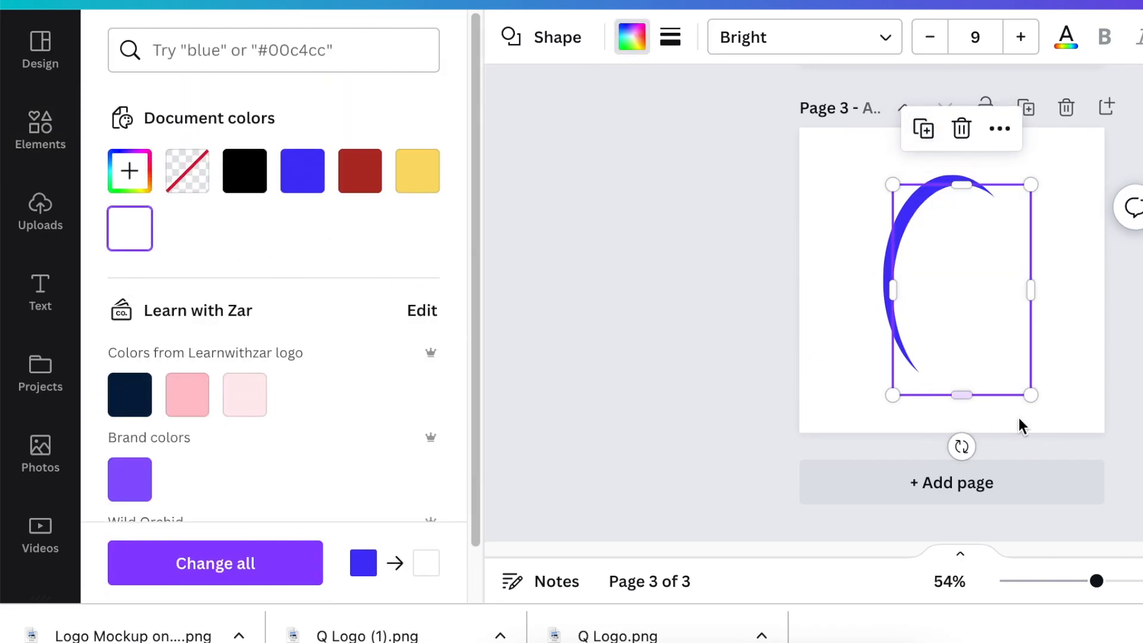
Shrink the white oval and centre it inside the blue one to form an oval ring
drag(1030, 394, 1023, 385)
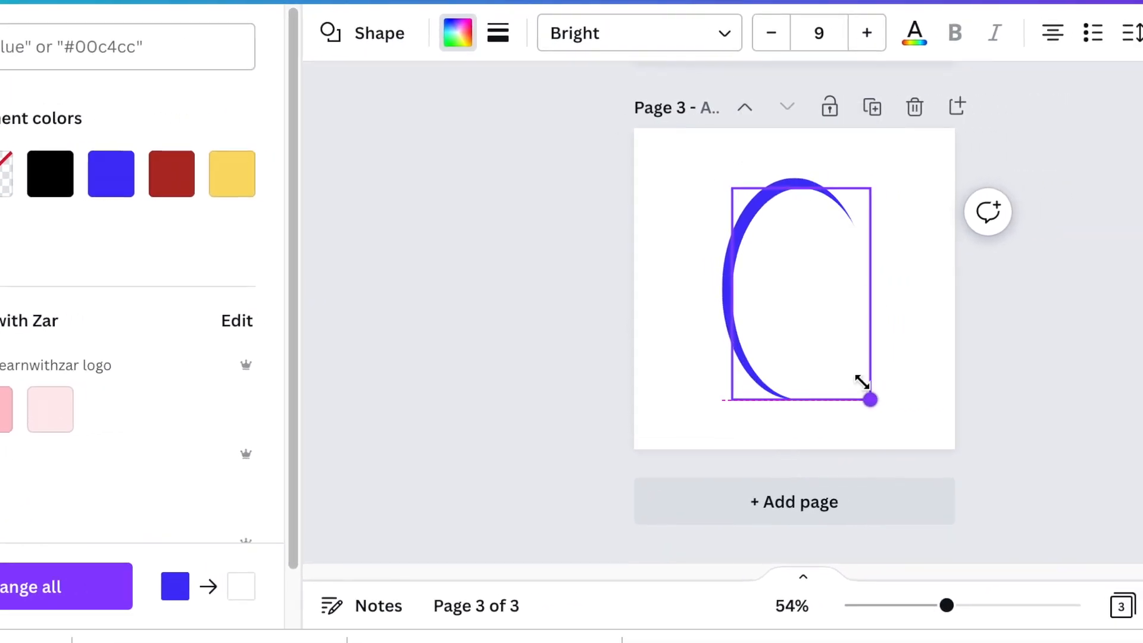
drag(862, 381, 845, 360)
drag(790, 301, 795, 308)
drag(606, 320, 606, 321)
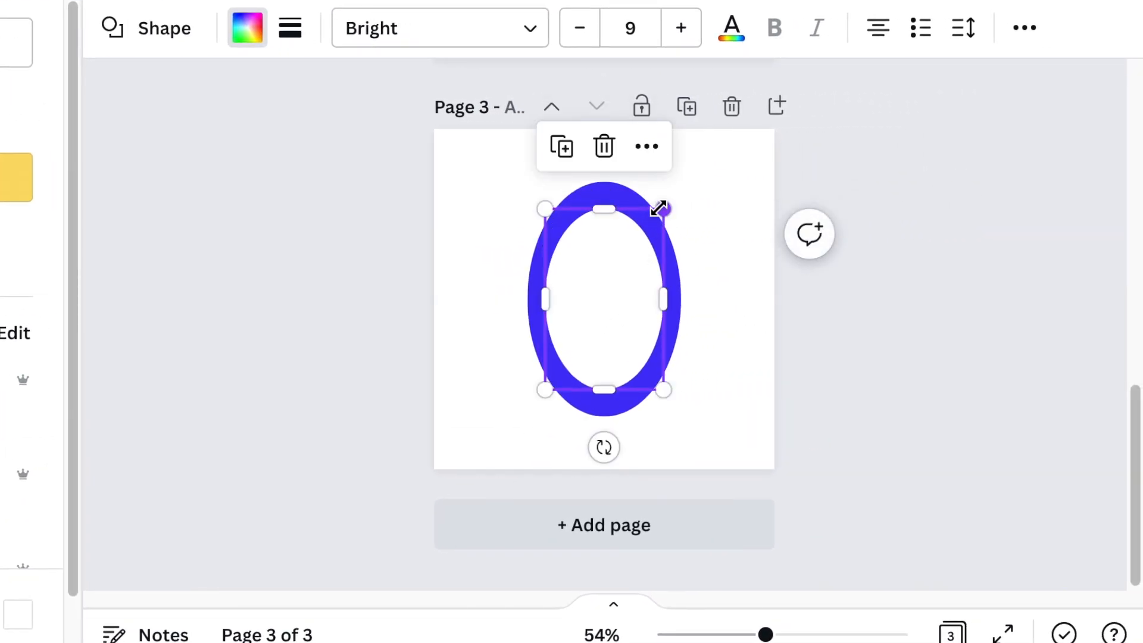
Widen the blue oval to about 251 by 345, enlarge it slightly and recentre it on the page
drag(519, 302, 510, 302)
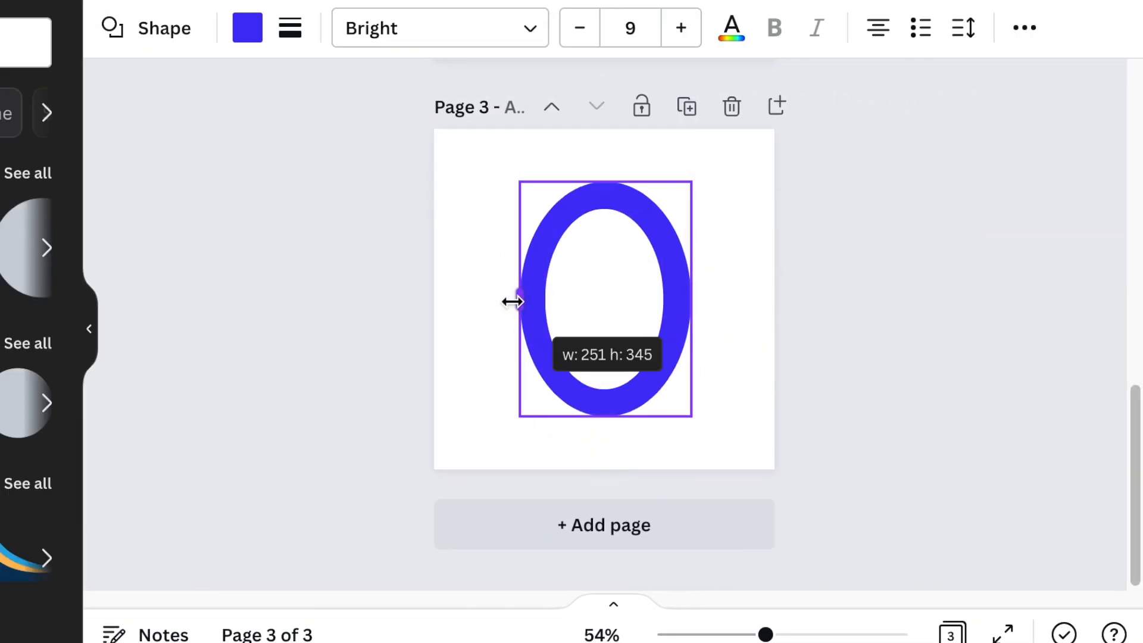
click(760, 415)
drag(674, 259, 677, 248)
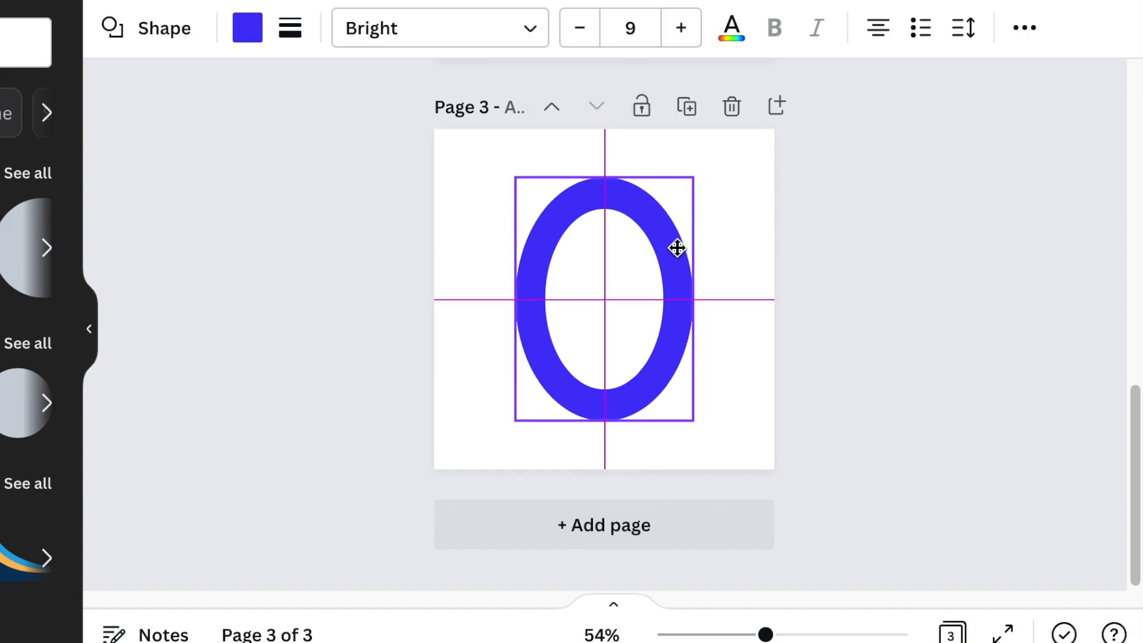
click(737, 421)
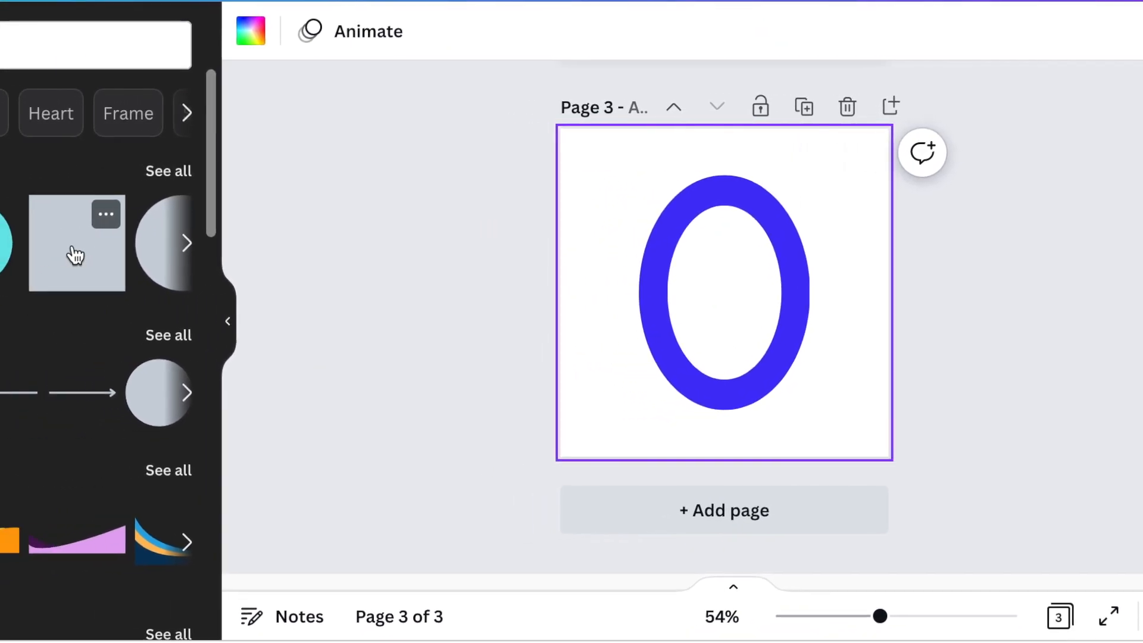
Add a white square and place it over the lower-right part of the blue ring
click(23, 273)
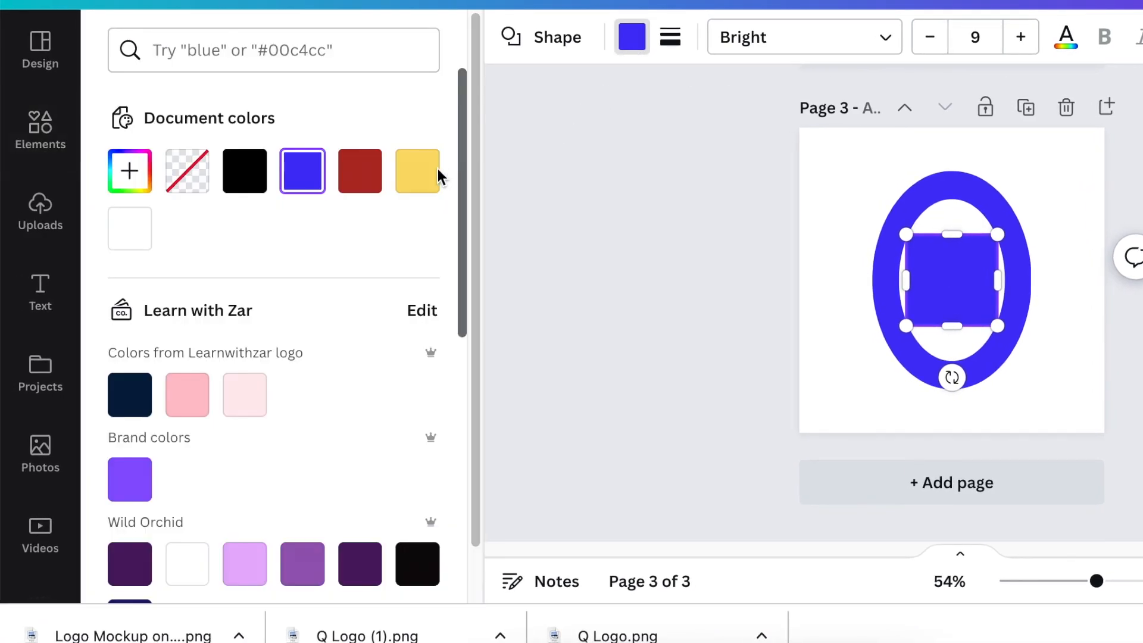
click(126, 231)
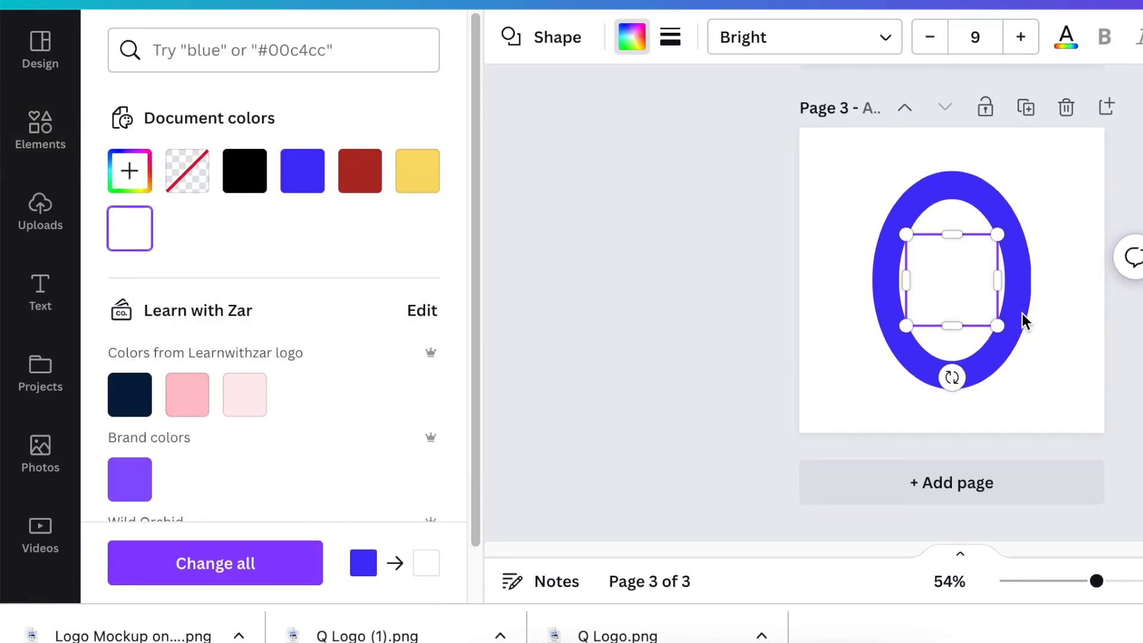
drag(947, 295, 1013, 358)
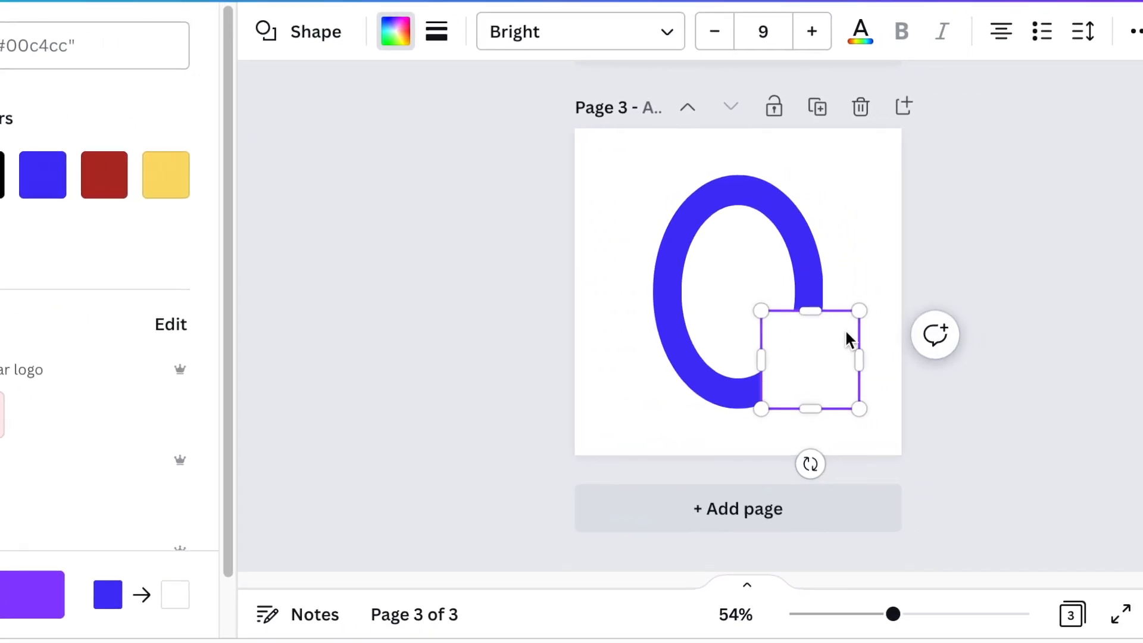
Narrow the white square into a rectangle, rotate it diagonally and fit it across the ring's lower-right side to cut a gap
drag(768, 368, 715, 375)
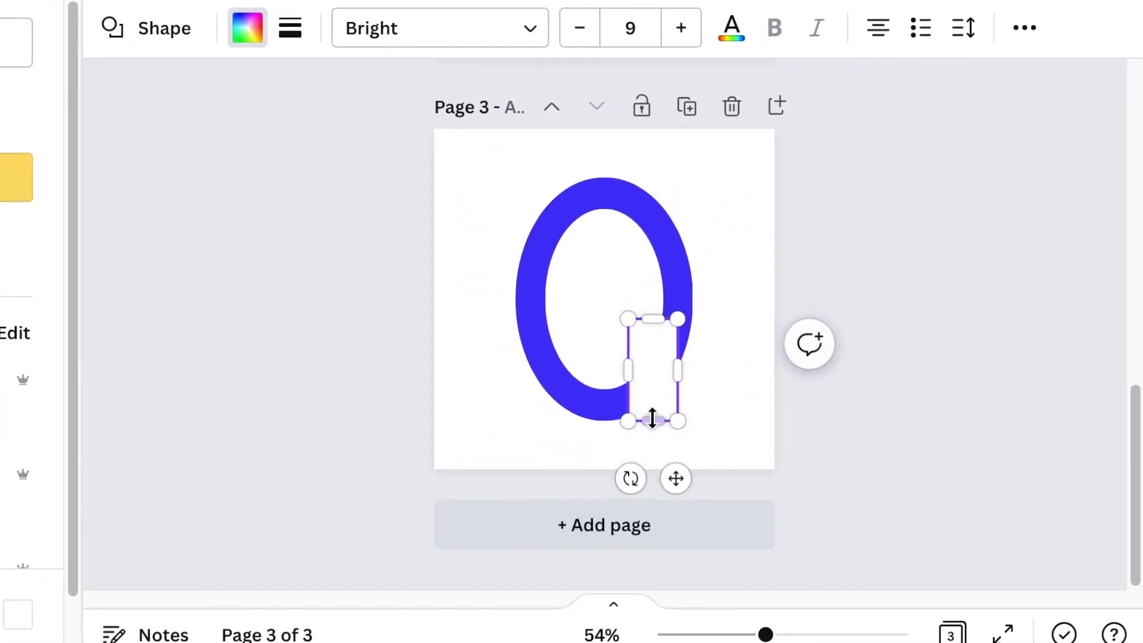
drag(630, 478, 718, 465)
drag(671, 347, 660, 356)
drag(764, 635, 835, 634)
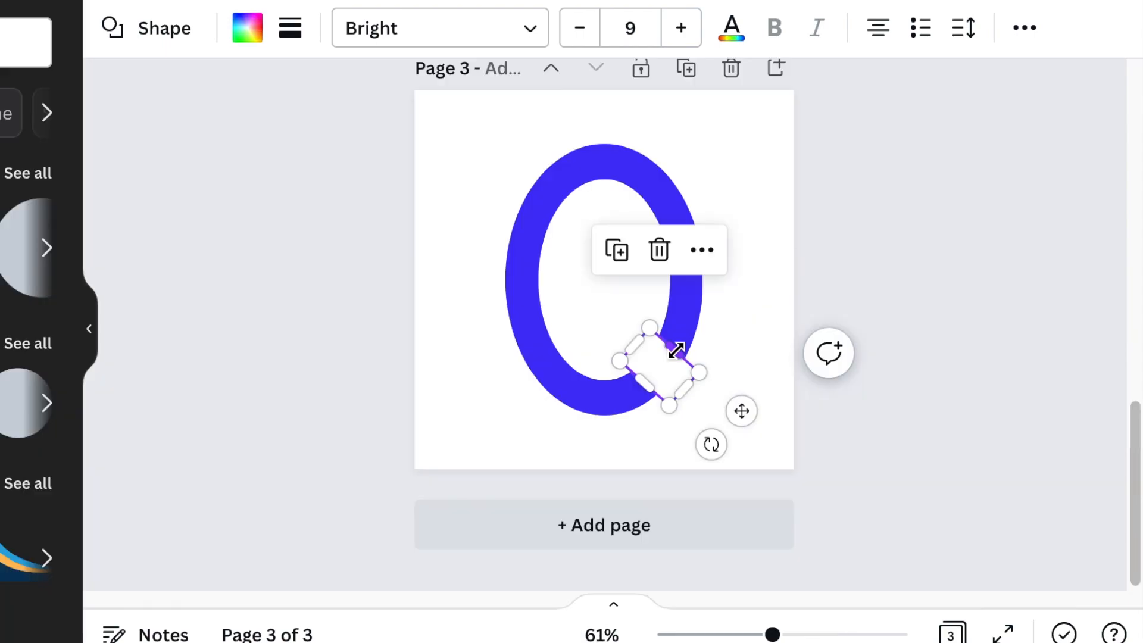
drag(672, 355, 671, 354)
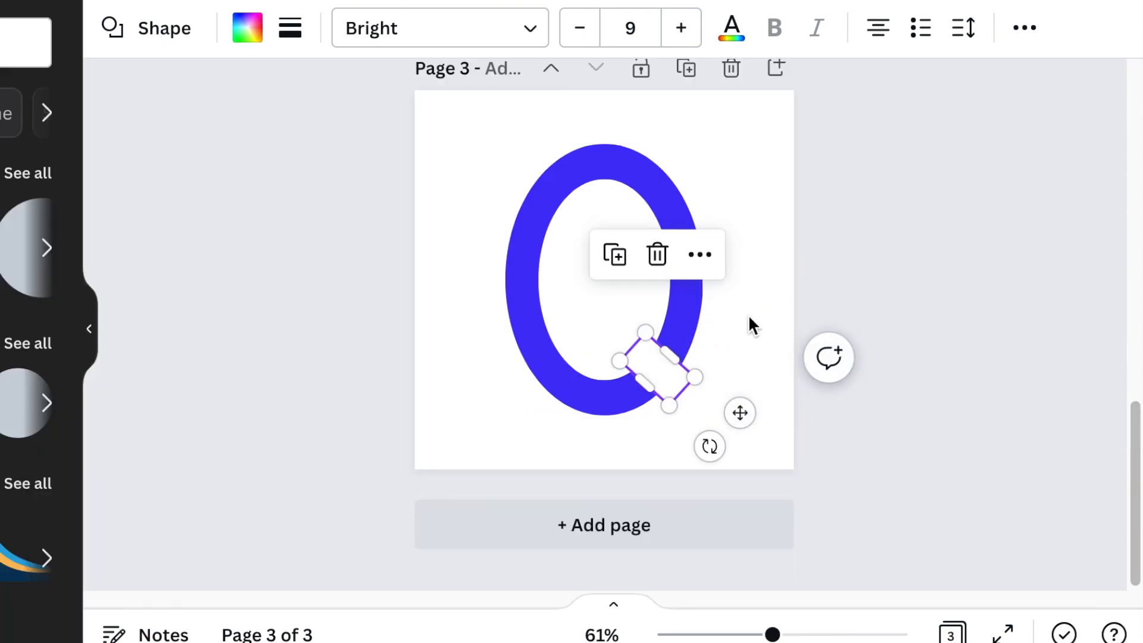
click(747, 315)
Add a square, colour it pink, shrink it to a tiny piece and set it at an angle at the gap's inner end
key(ctrl+v)
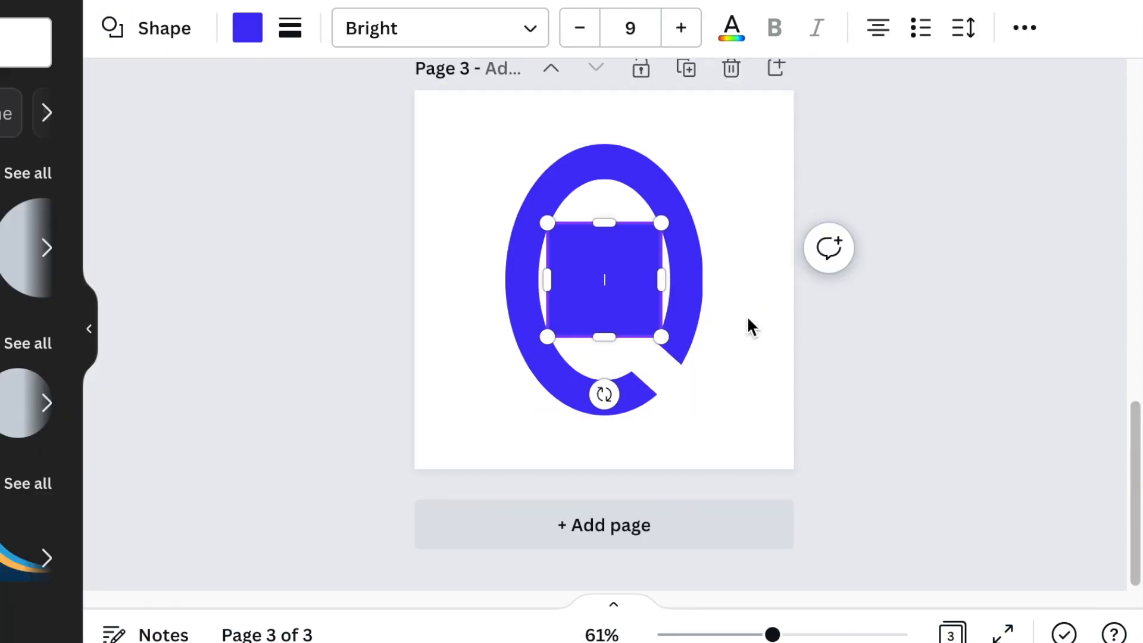
click(246, 35)
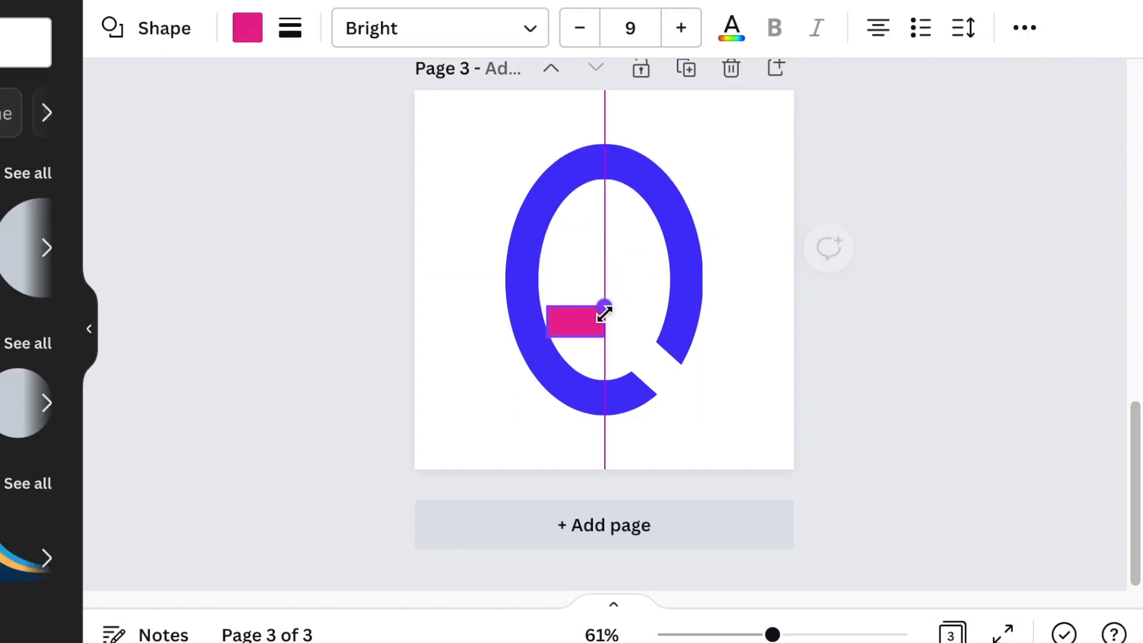
drag(602, 309, 578, 315)
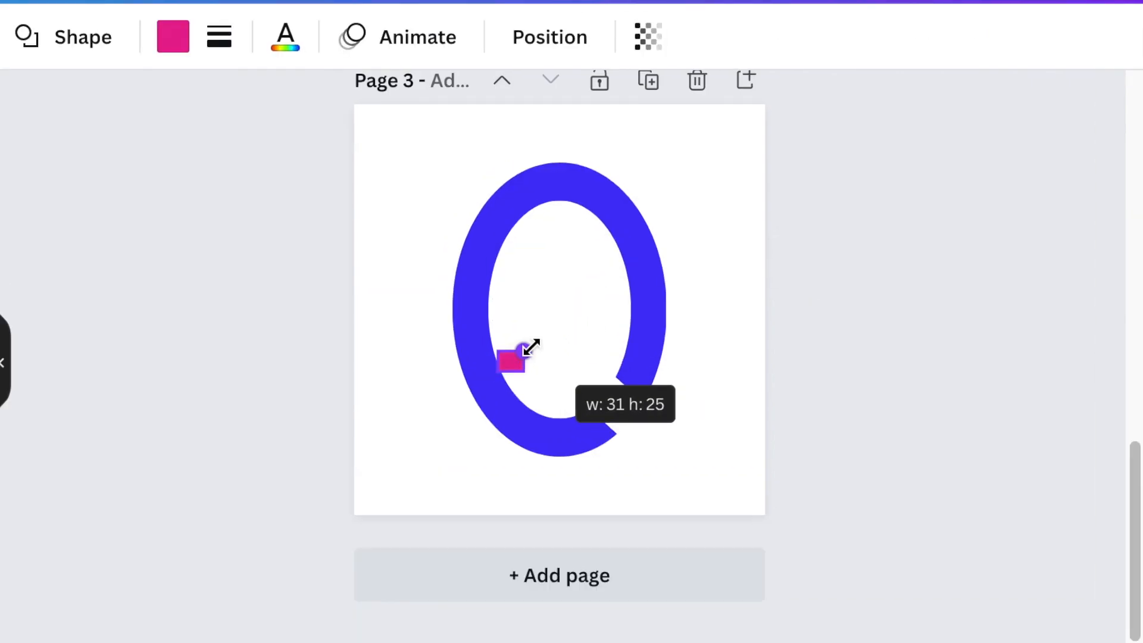
drag(529, 347, 525, 349)
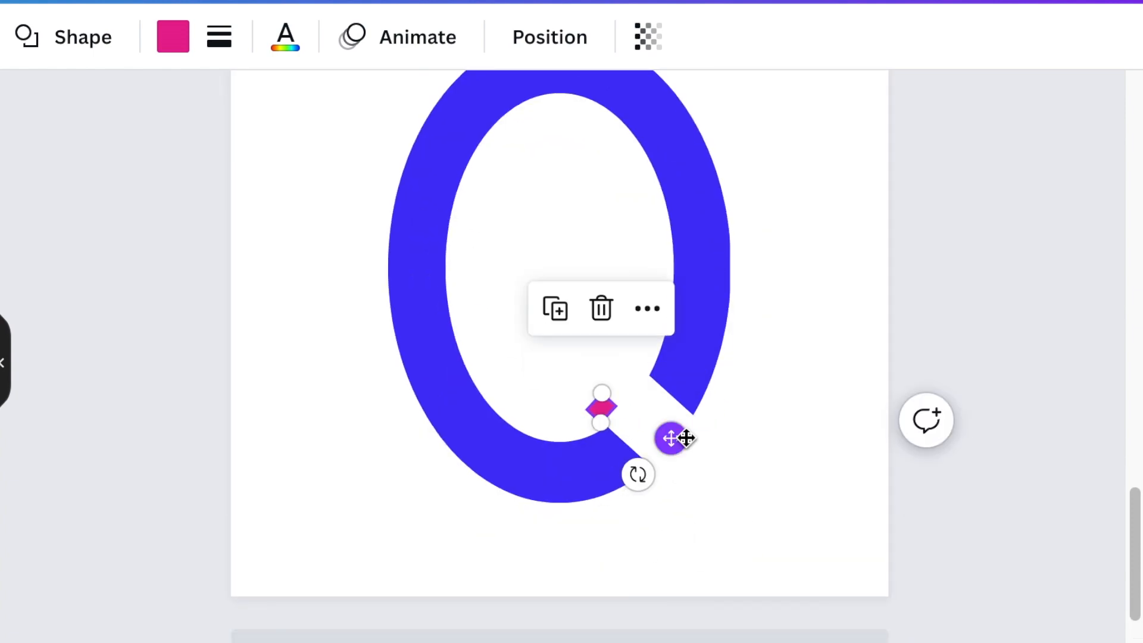
mouse_move(684, 439)
mouse_down()
mouse_move(706, 469)
mouse_move(699, 441)
mouse_up()
Build the Q's tail from small pink and blue squares of varied size and angle, running from the gap outward to the lower right
click(172, 42)
drag(657, 387, 654, 410)
click(172, 37)
click(644, 396)
click(601, 298)
click(811, 551)
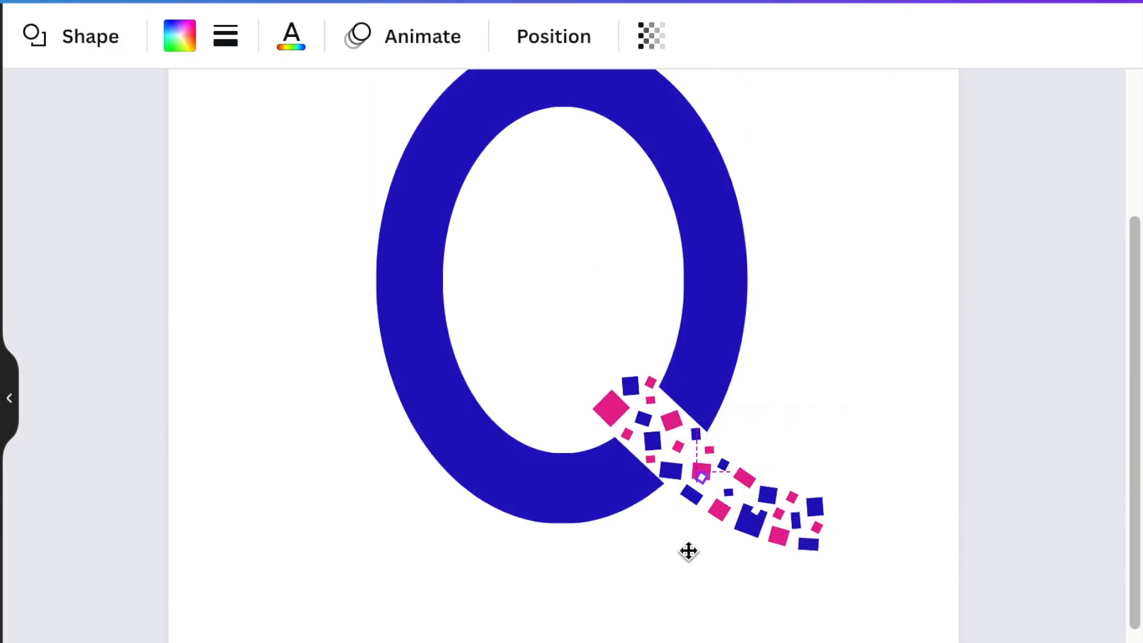
Place copies of a small white square over the tail pieces to break up their shapes
click(741, 617)
click(821, 513)
drag(807, 578, 781, 538)
click(683, 635)
click(750, 523)
click(801, 601)
click(822, 509)
key(super+d)
drag(834, 603, 612, 480)
Download the finished blue and pink Q logo as a PNG
click(682, 619)
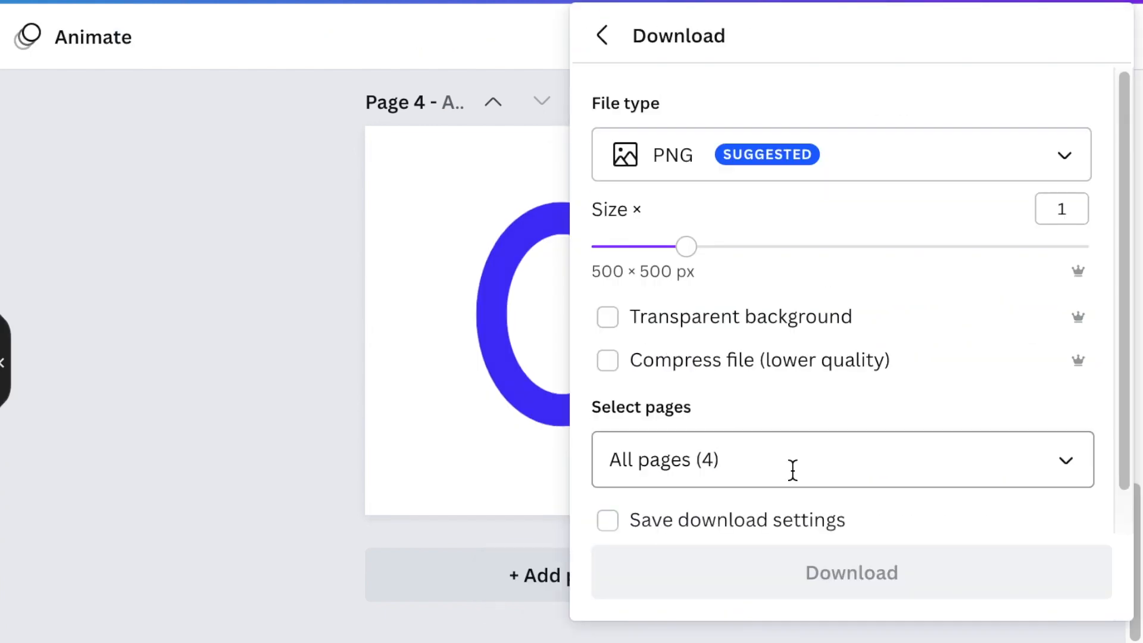
click(921, 570)
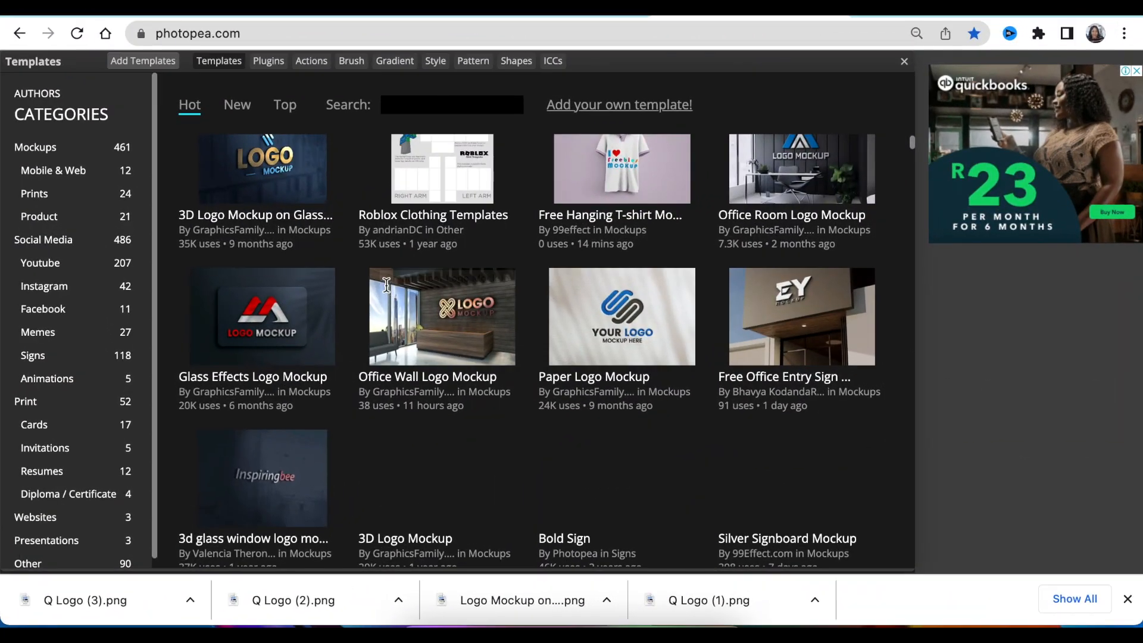
Switch to Photopea's template library and open the Free Office Building Mockup
scroll(389, 295, down, 4)
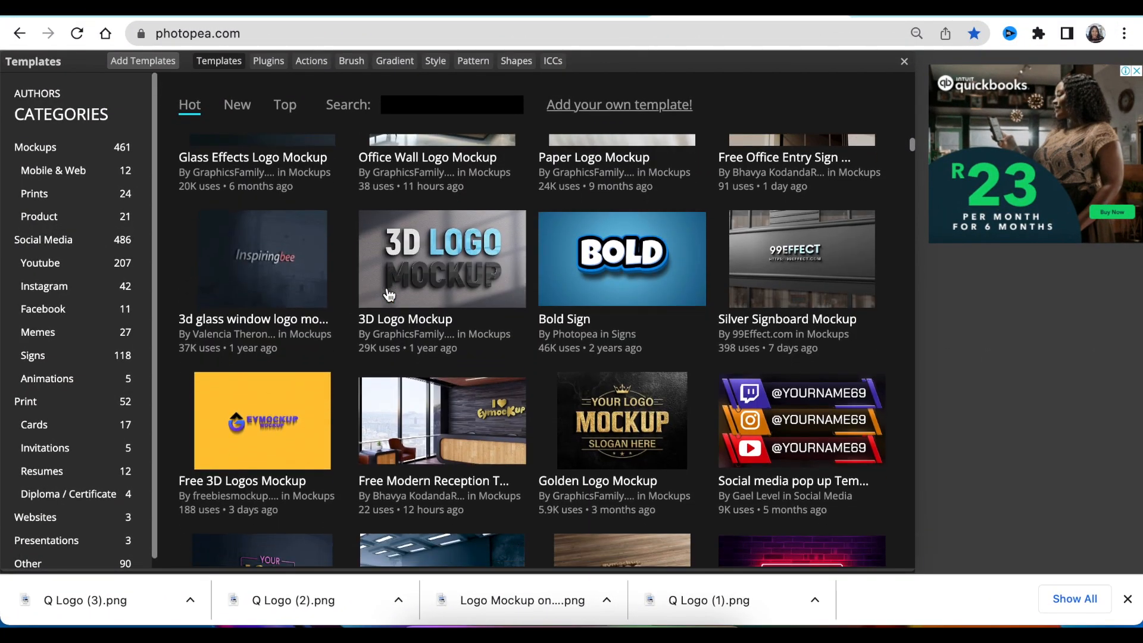
scroll(389, 295, down, 4)
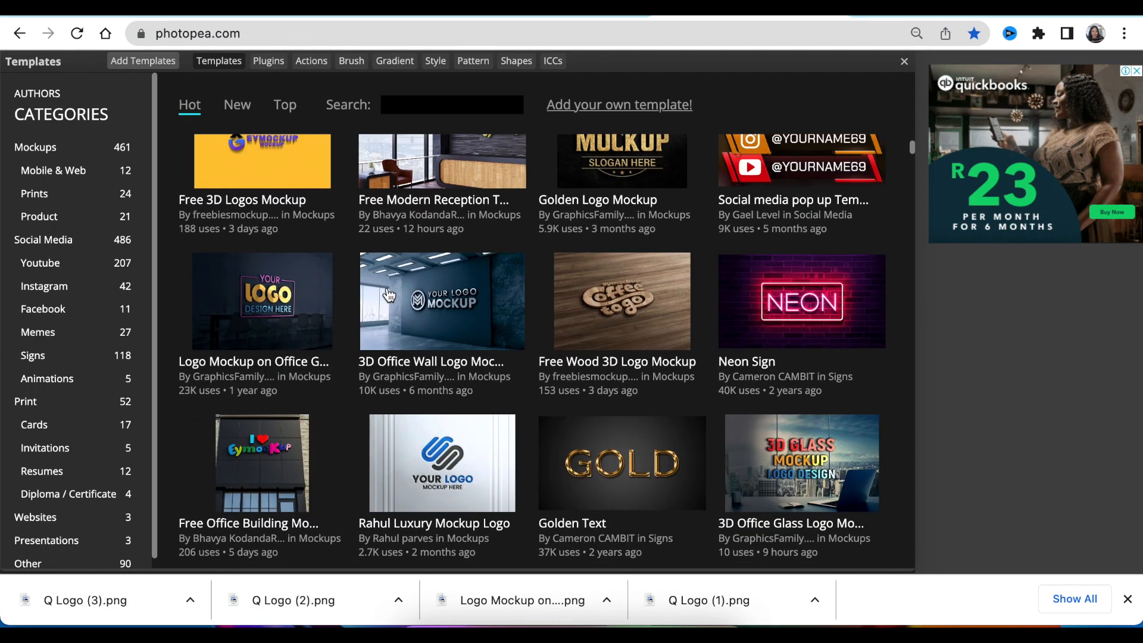
click(258, 466)
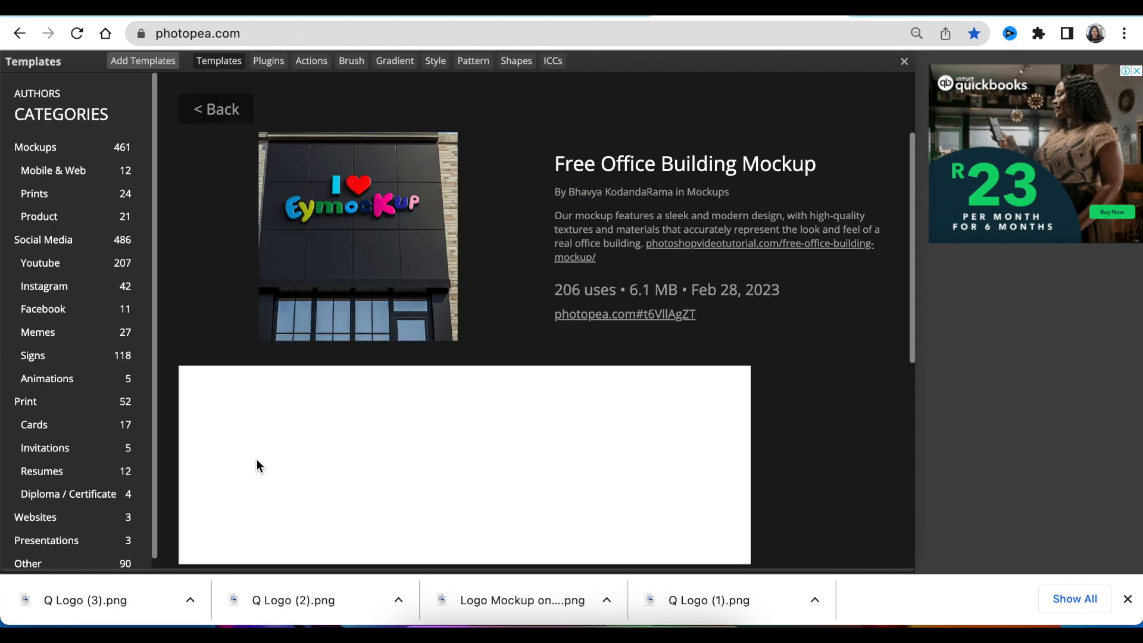
click(620, 315)
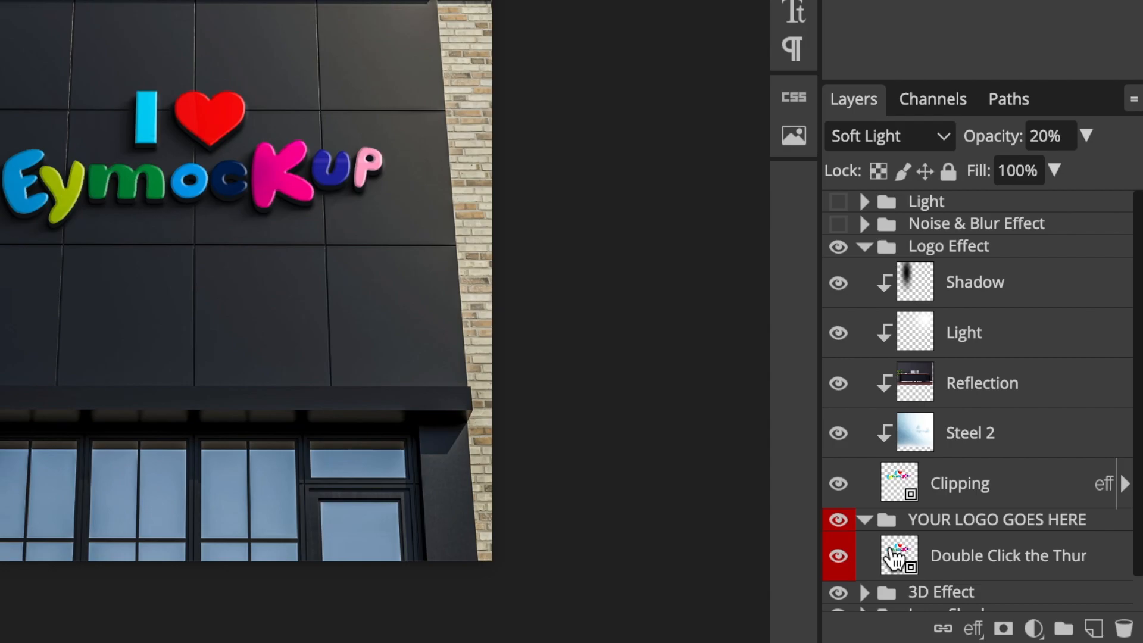
Open the smart object in the YOUR LOGO GOES HERE group and hide its Sign-1 layer
double_click(895, 558)
click(837, 214)
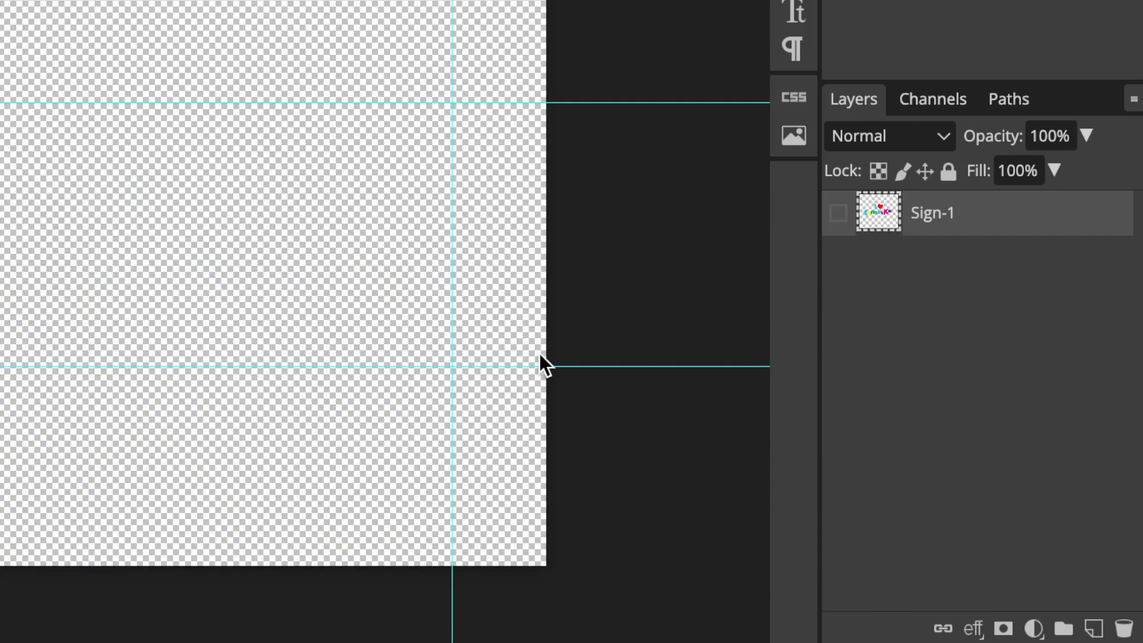
Place Q Logo (3).png in the smart object at 318% scale and save it to update the building mockup
drag(95, 612, 235, 485)
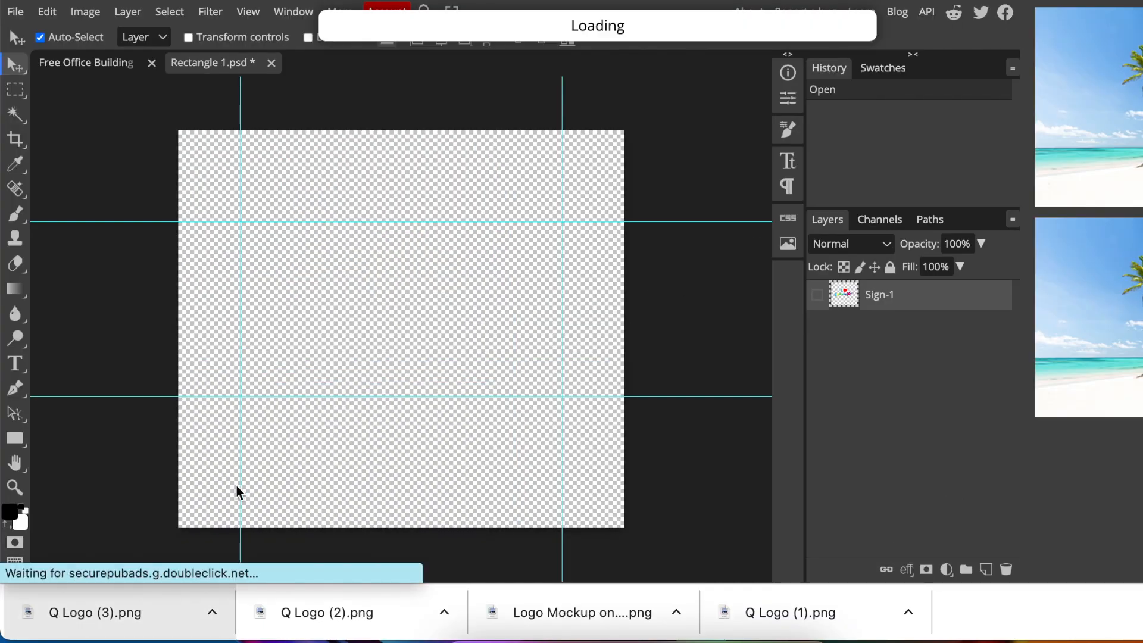
drag(456, 395, 666, 622)
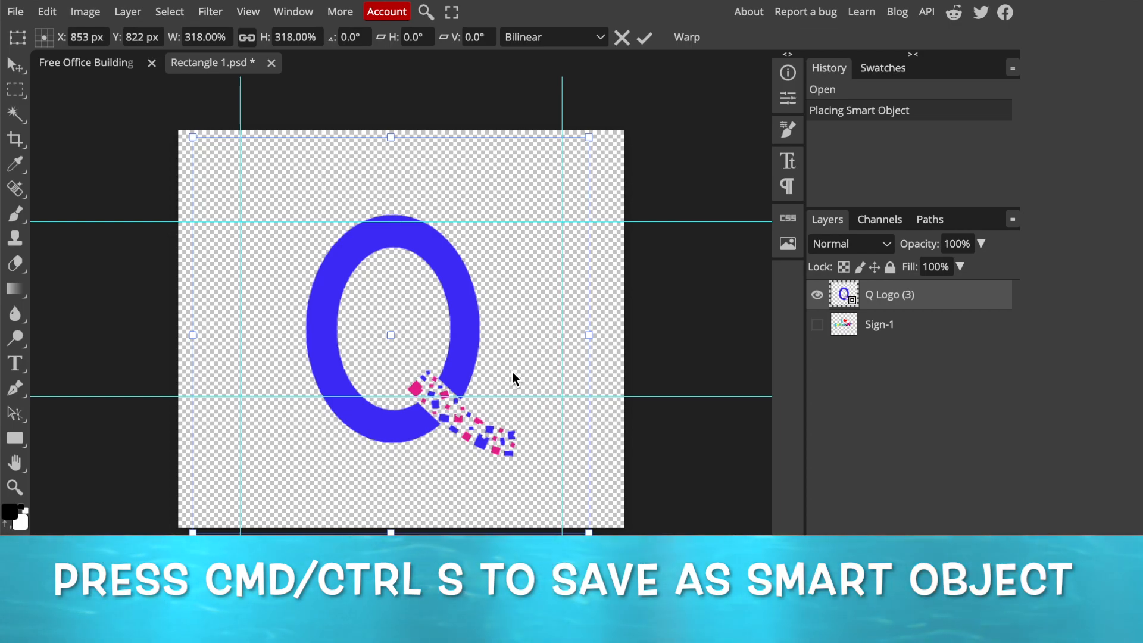
key(ctrl+s)
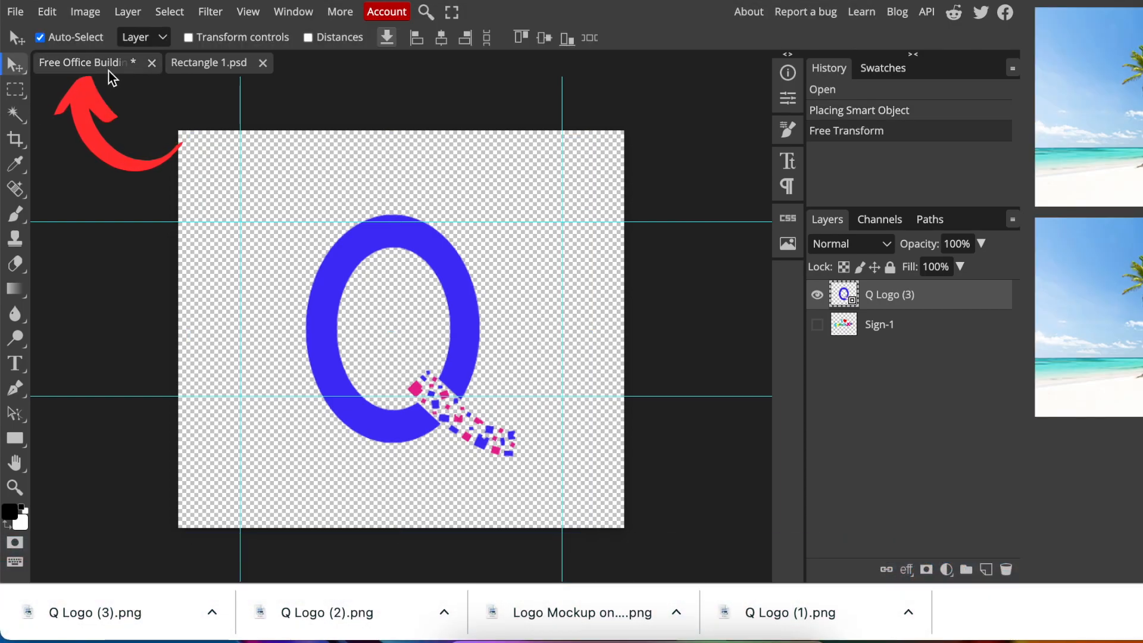
click(108, 63)
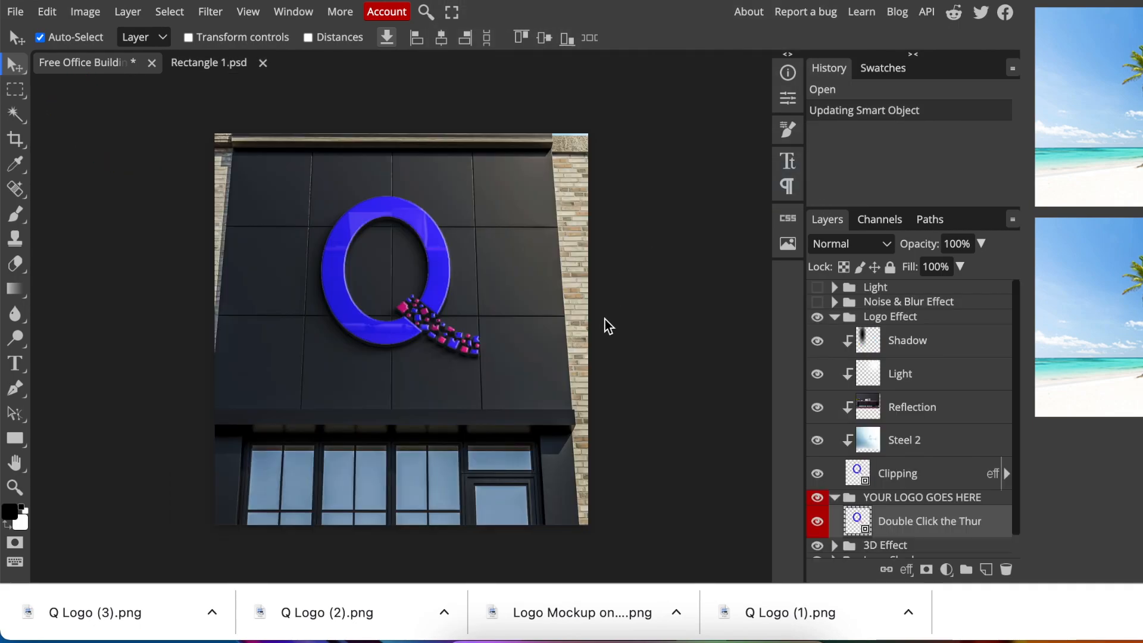